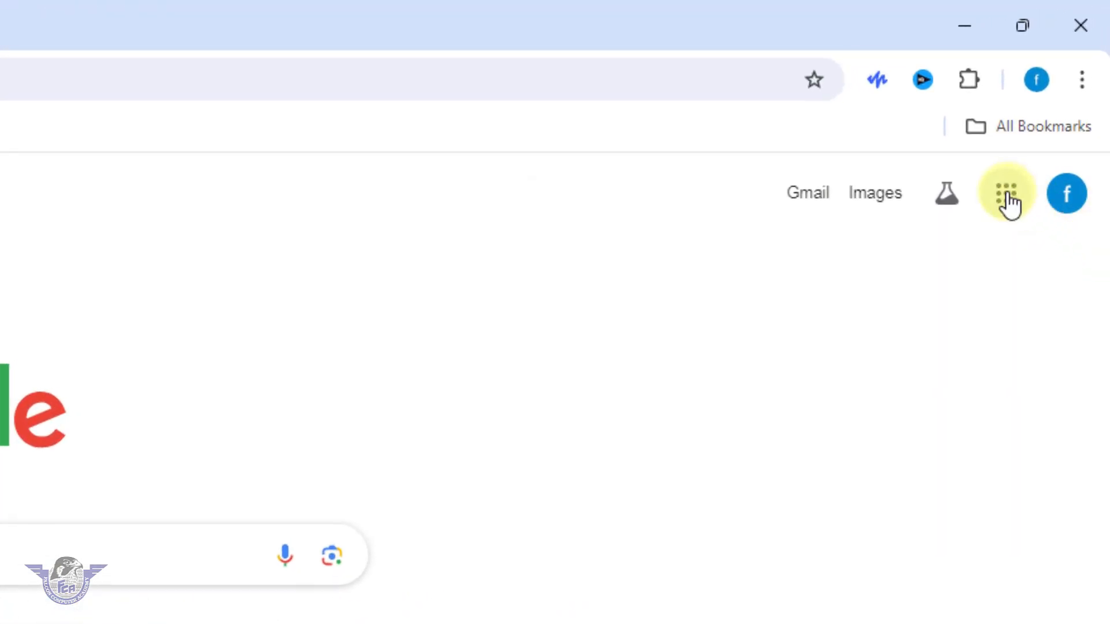
- Open Google Drive from the Google apps list and dismiss the keyboard shortcuts introduction
click(1006, 197)
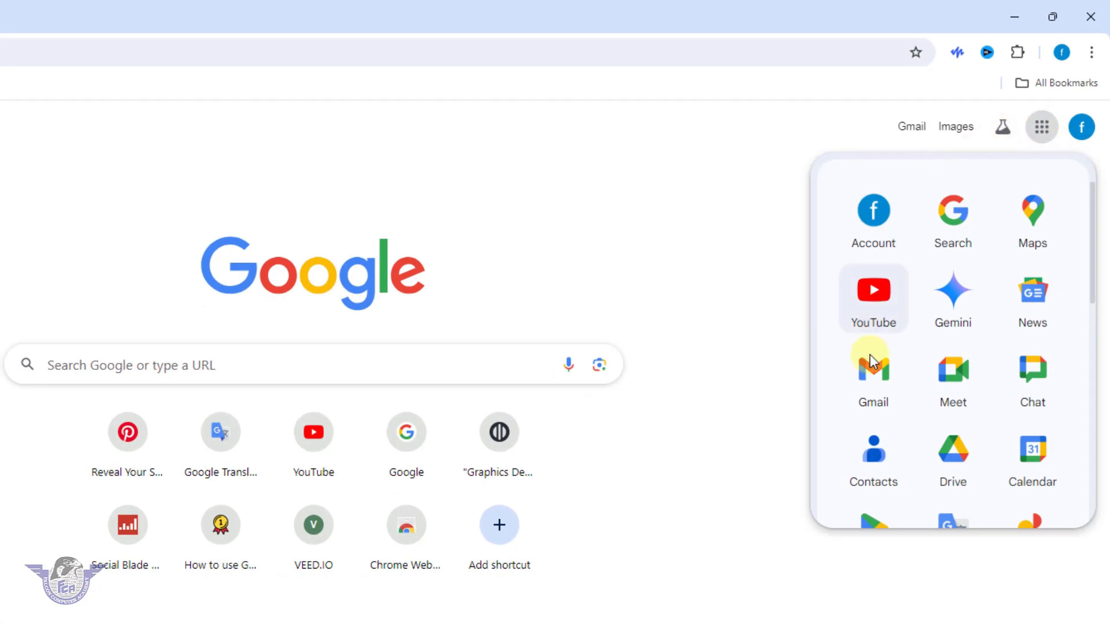
click(951, 456)
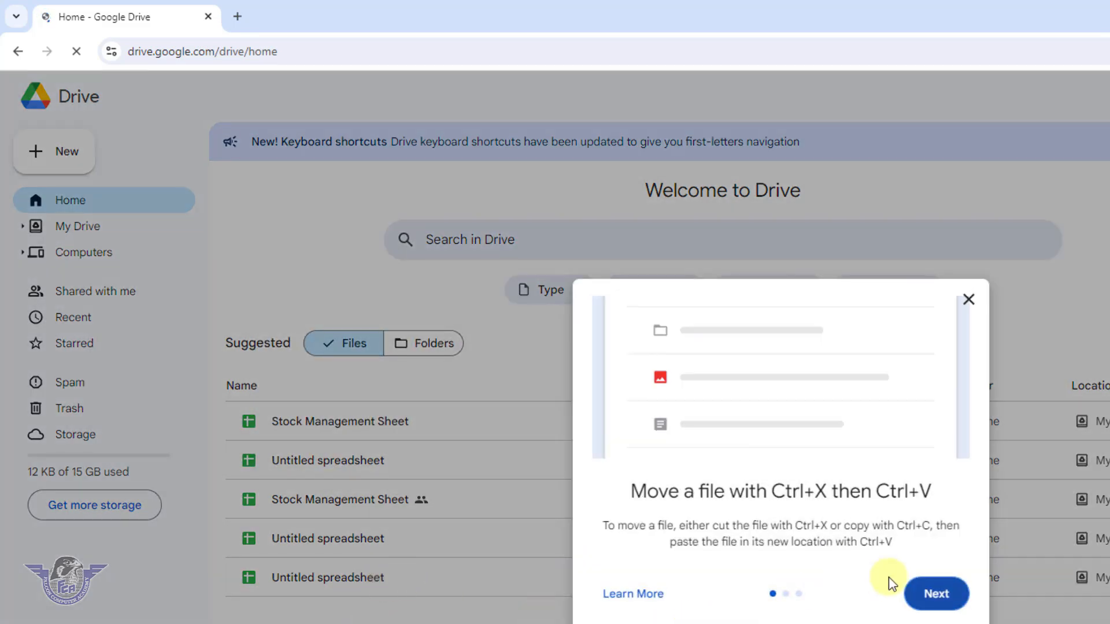
click(970, 301)
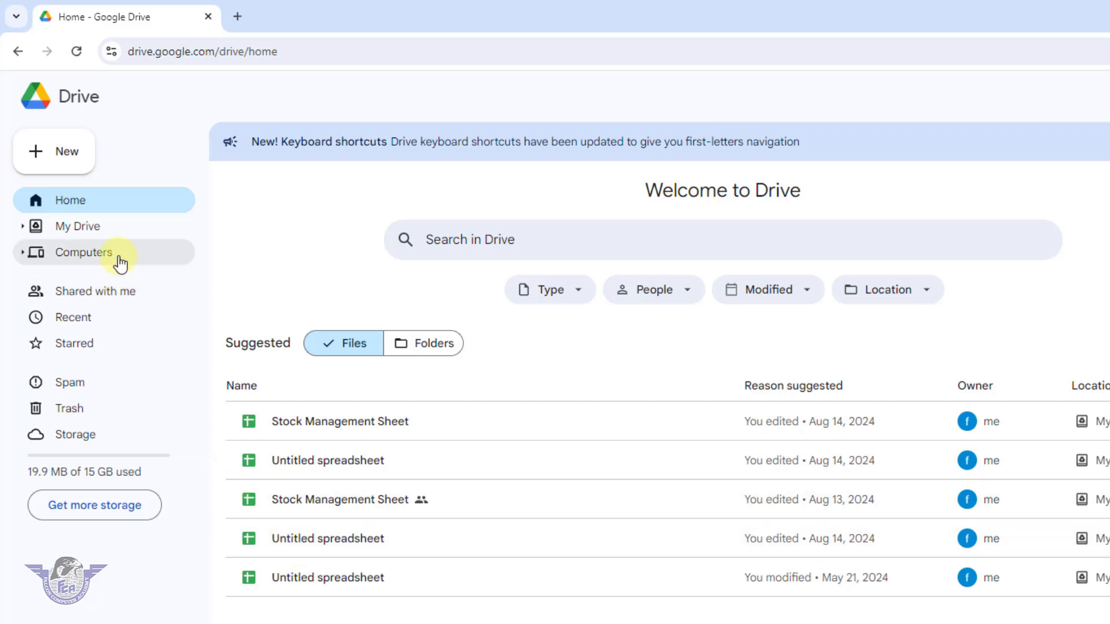
- Create a new Drive folder named Images
click(72, 164)
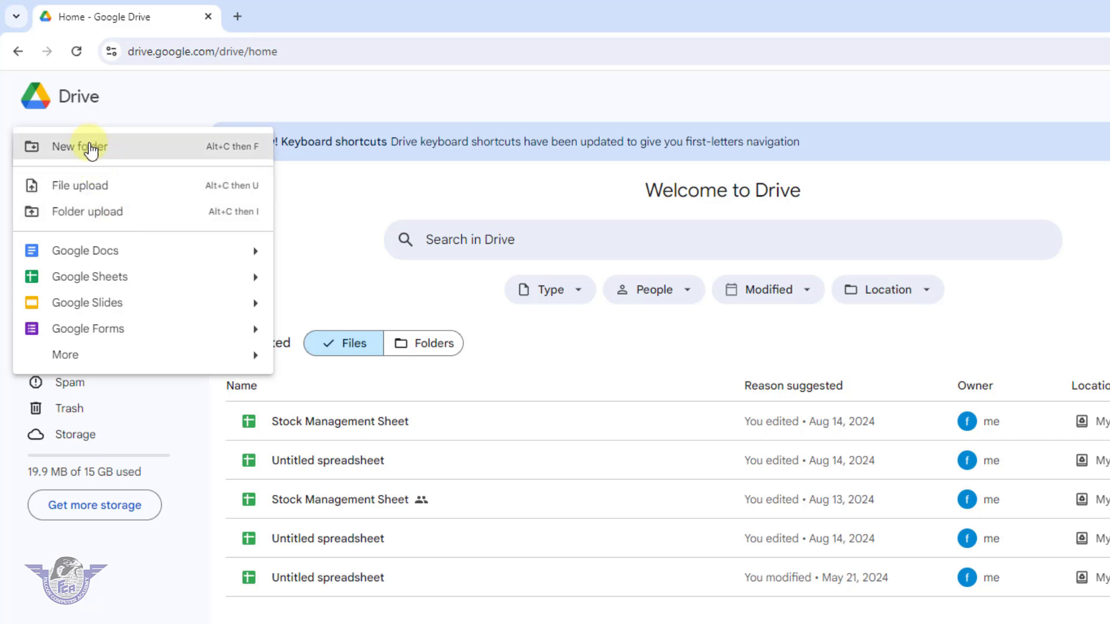
click(91, 149)
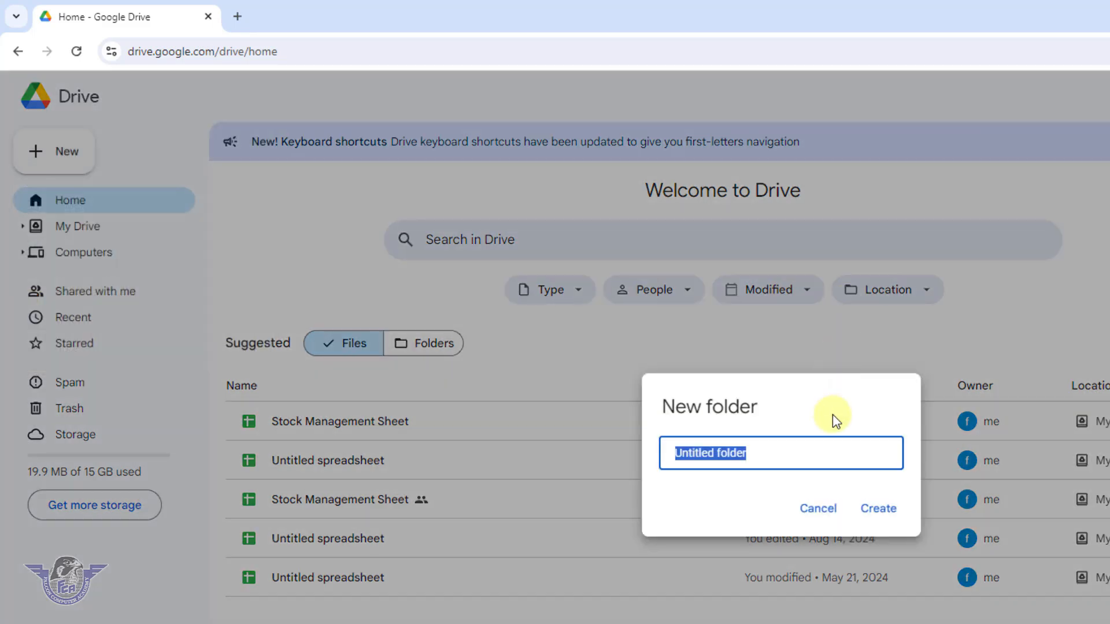
key(BackSpace)
text(سف)
key(BackSpace)
key(BackSpace)
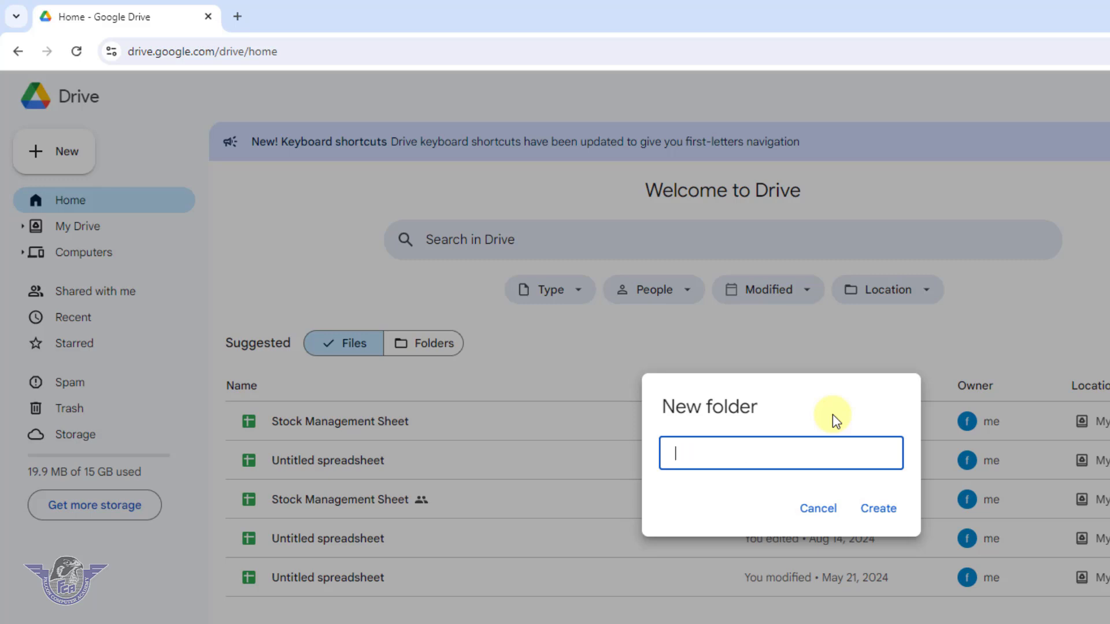
text(Images)
click(879, 508)
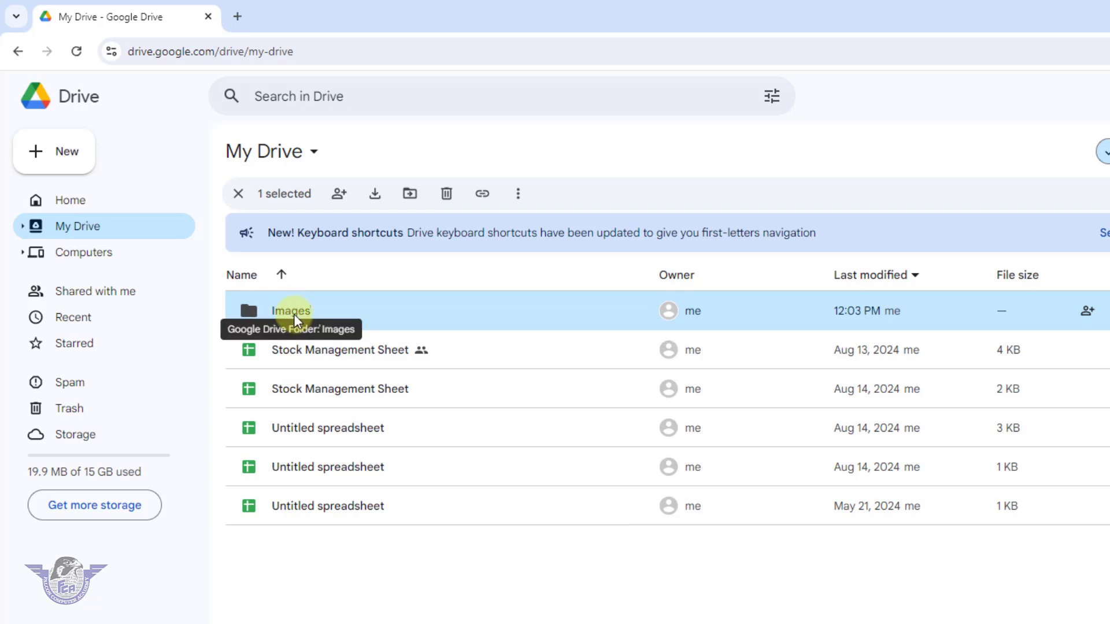
- Open the Images folder and upload 87d731521feb4974814f0da76f15834a.jpeg from Downloads into it
double_click(294, 313)
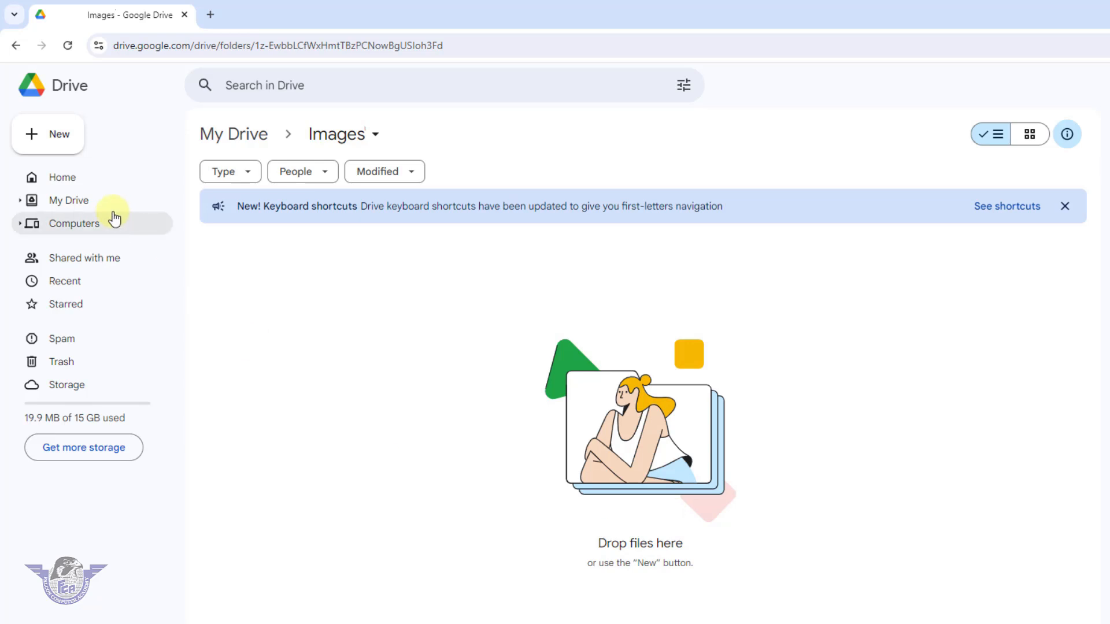
click(70, 144)
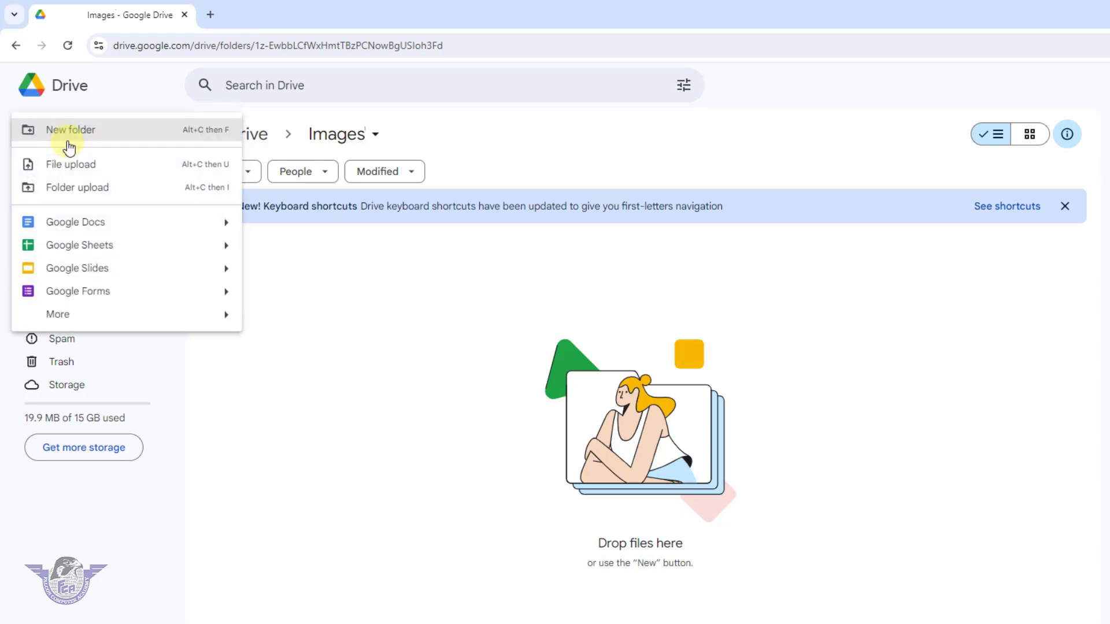
click(95, 167)
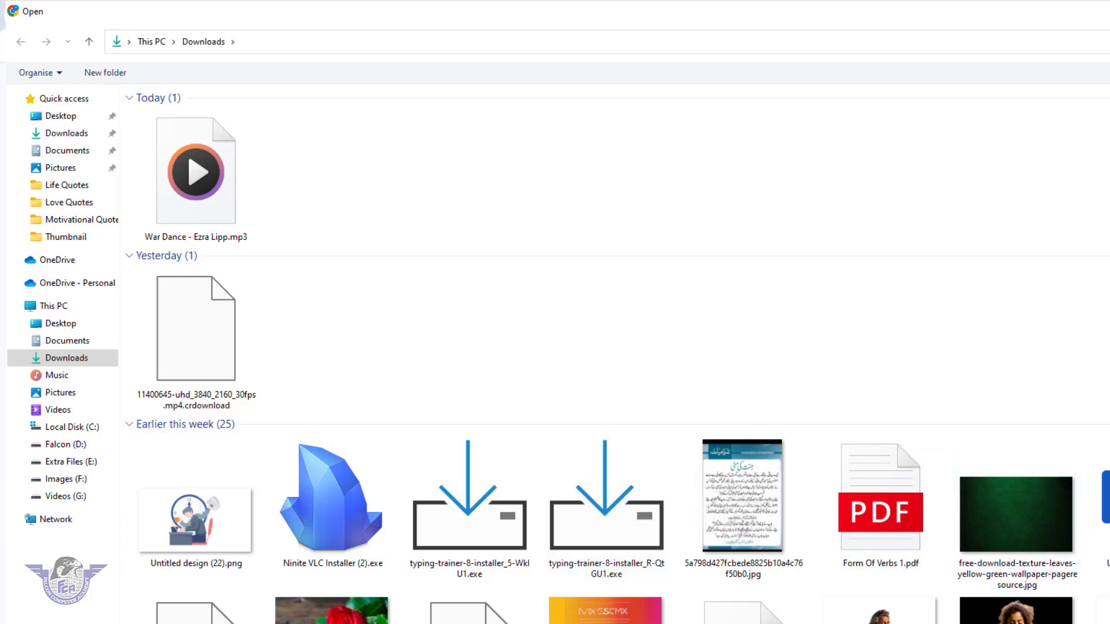
scroll(612, 347, down, 10)
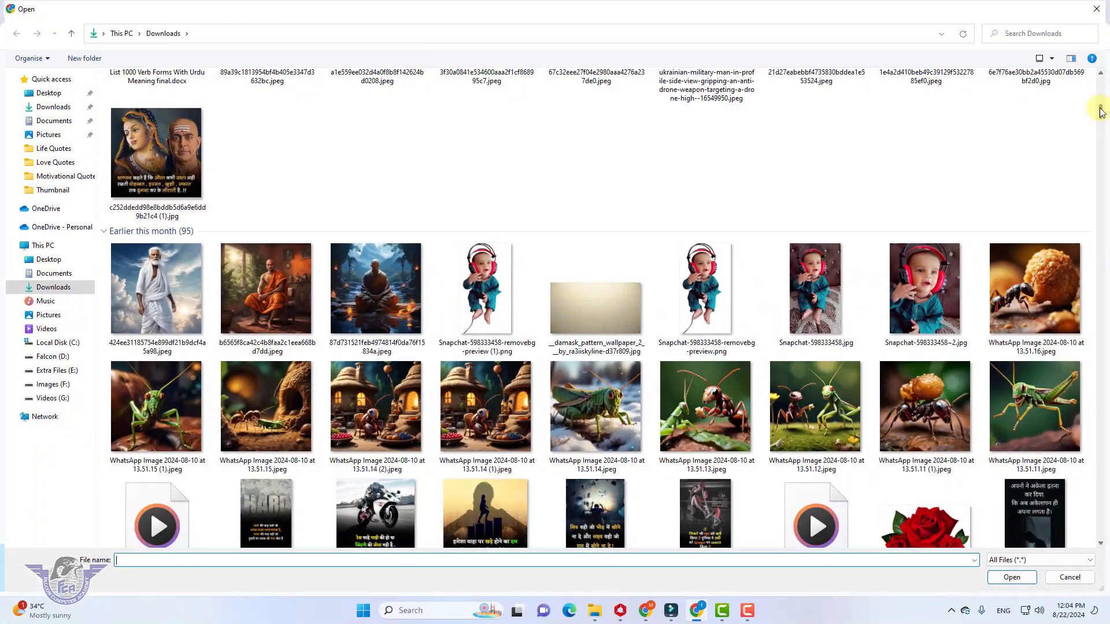
click(351, 297)
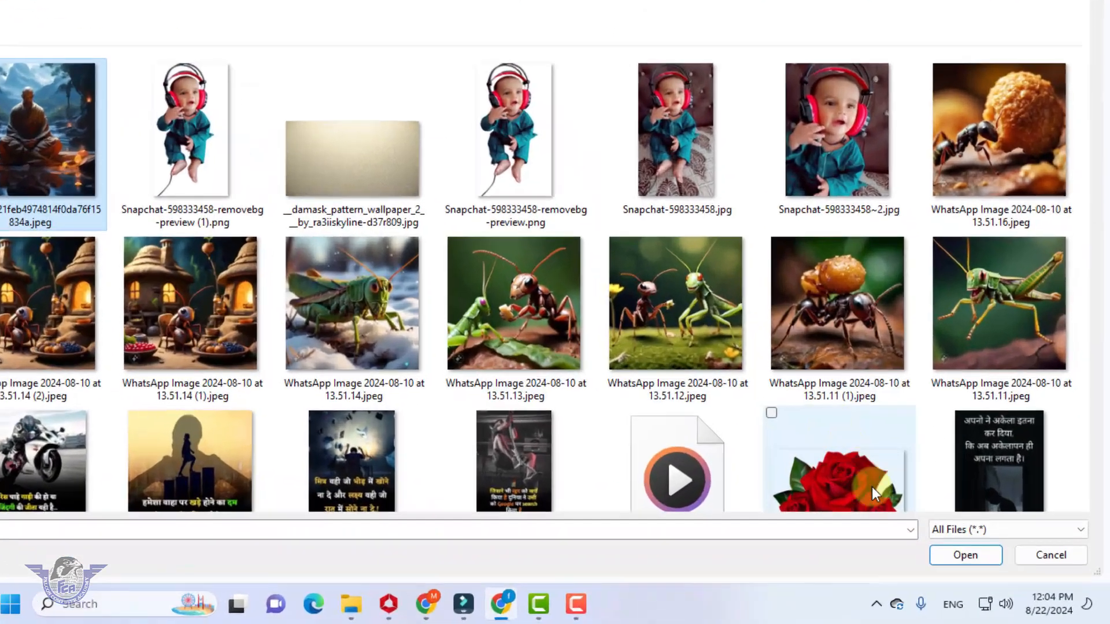
click(914, 539)
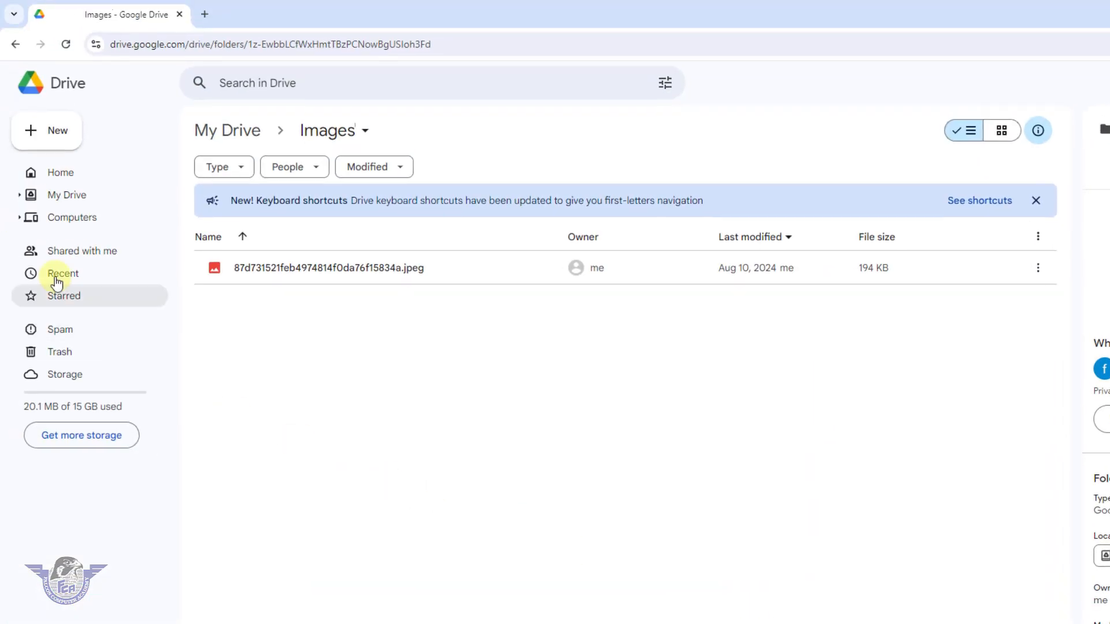
- Upload four more images from Downloads: e8db9aae09414de28214dfdb158a8ef7.jpeg, 068abe0c1be04c729d4bc1d78f7e80b6.jpeg, 0af233f6751e47aebf3567141c1dbf5e.jpeg and a86bf0cec3bc450292230fe2fed6a341.jpeg
click(50, 133)
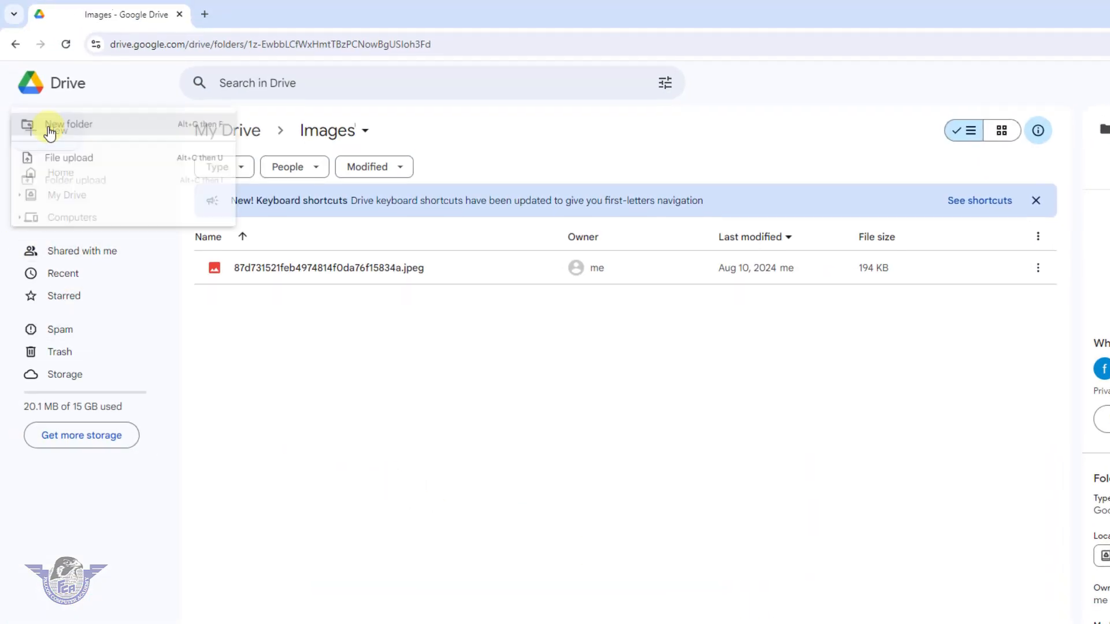
click(96, 169)
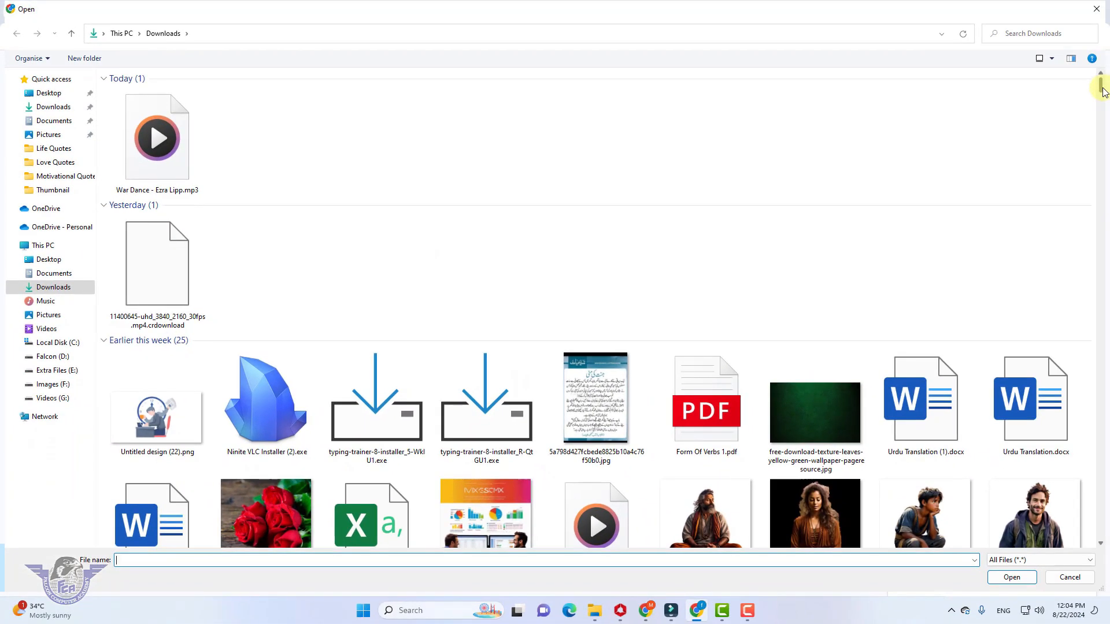
drag(1104, 91, 1100, 172)
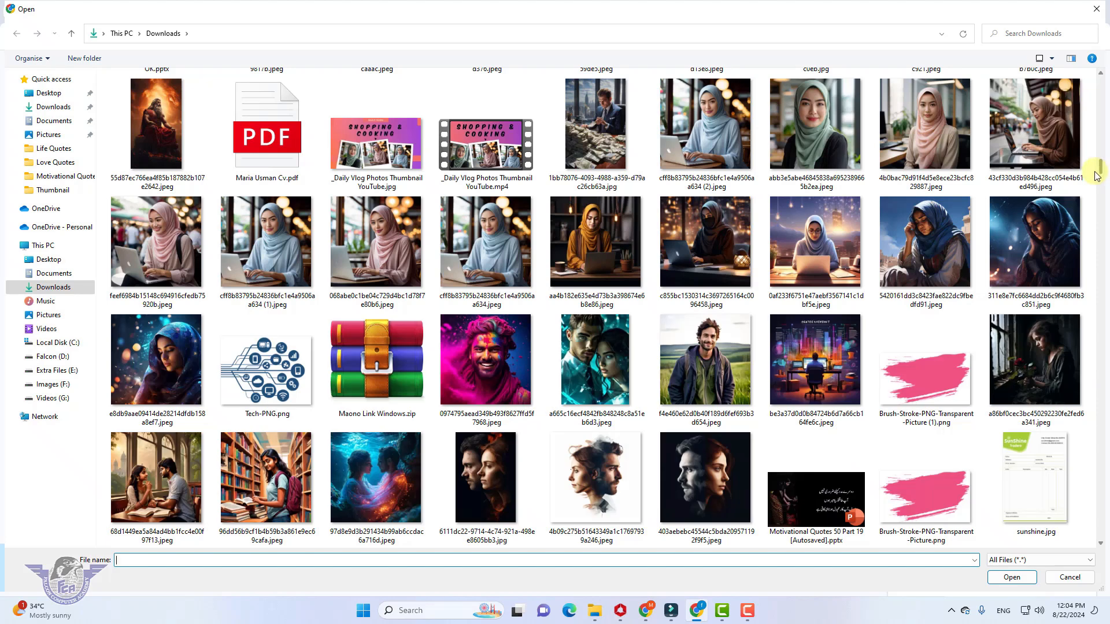
click(161, 369)
ctrl+click(386, 263)
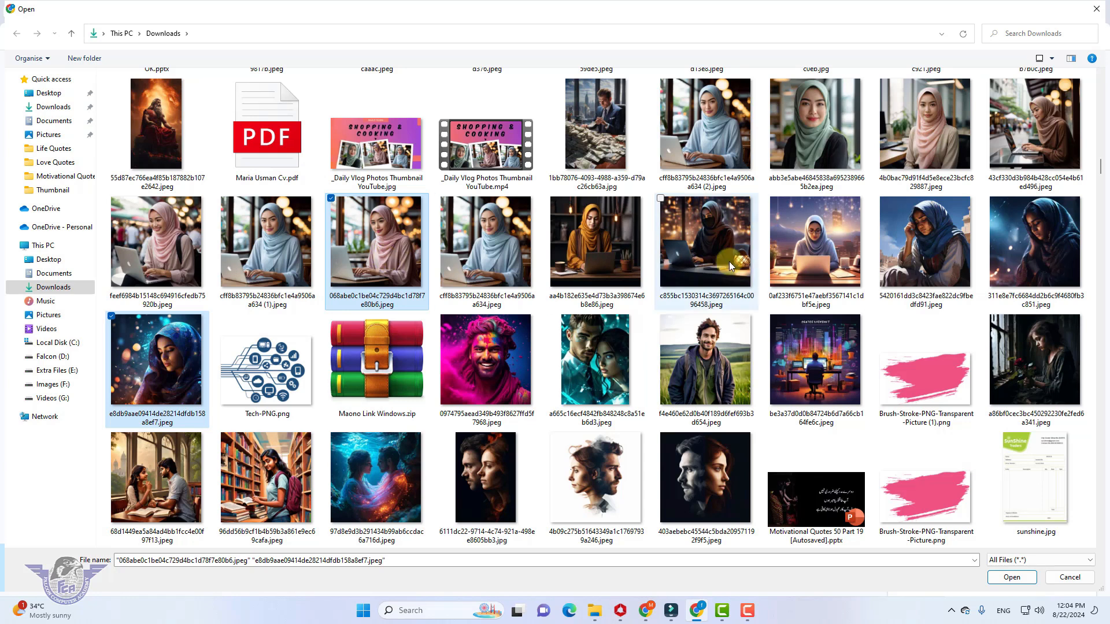
ctrl+click(816, 259)
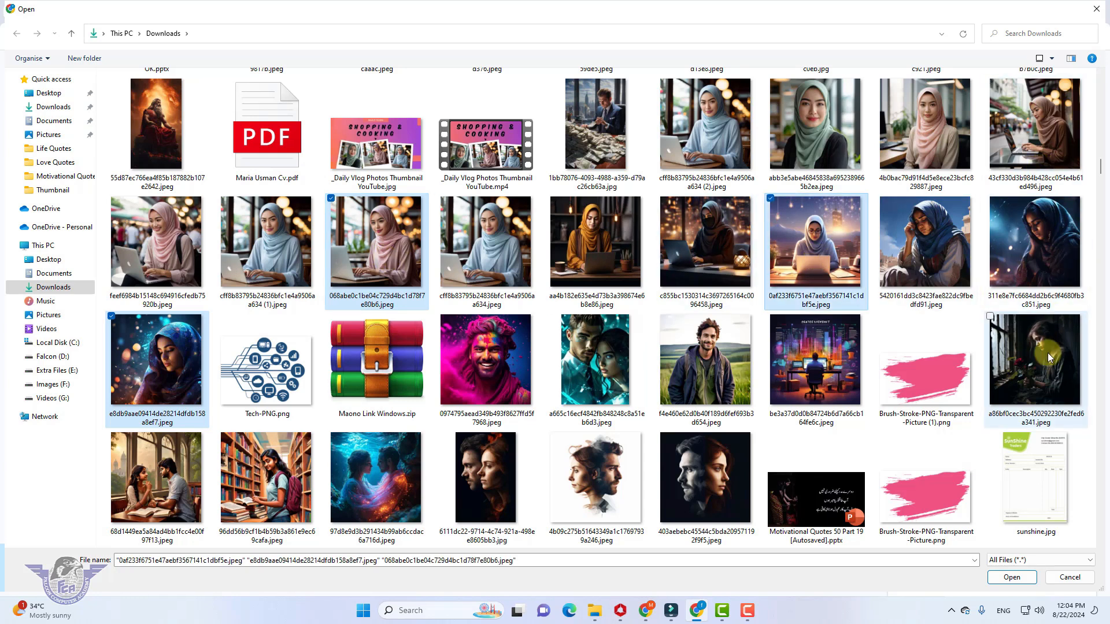
click(1012, 577)
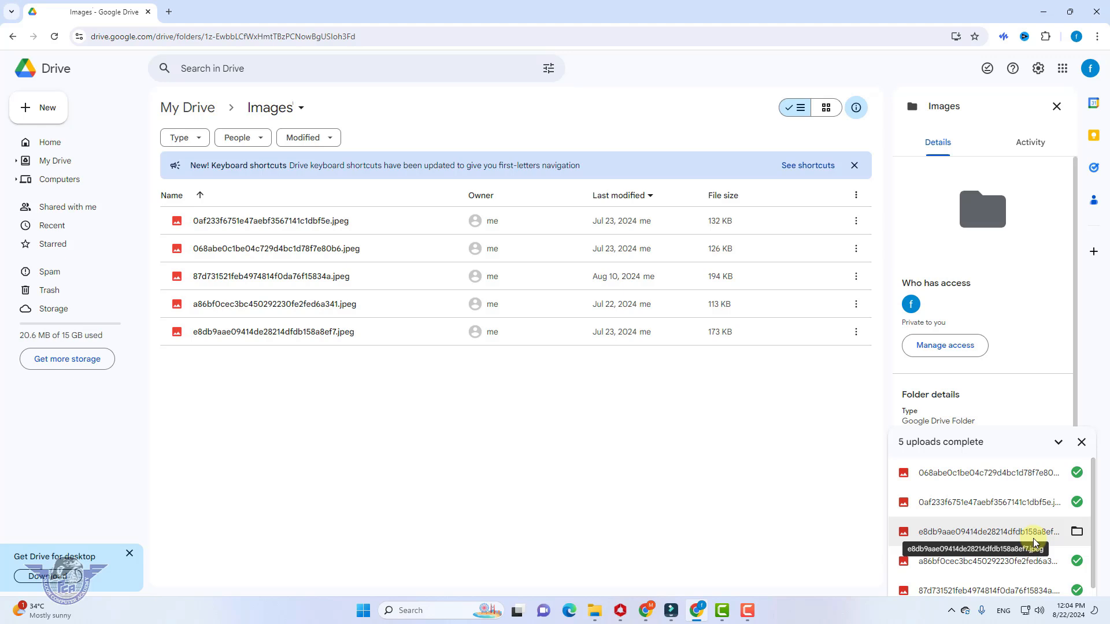
click(43, 108)
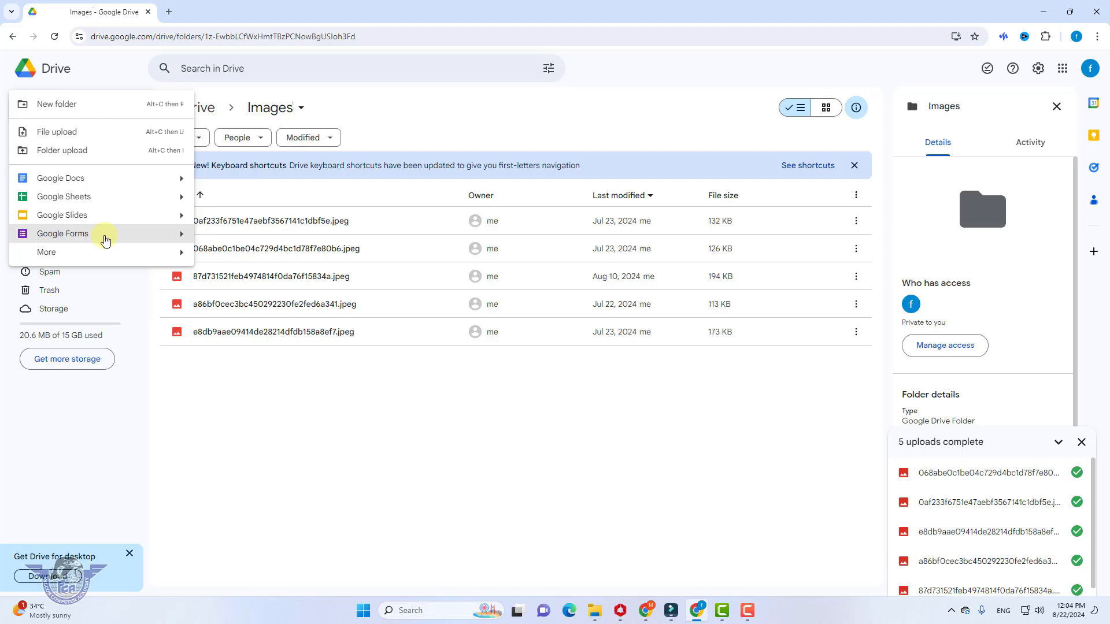
mouse_move(174, 253)
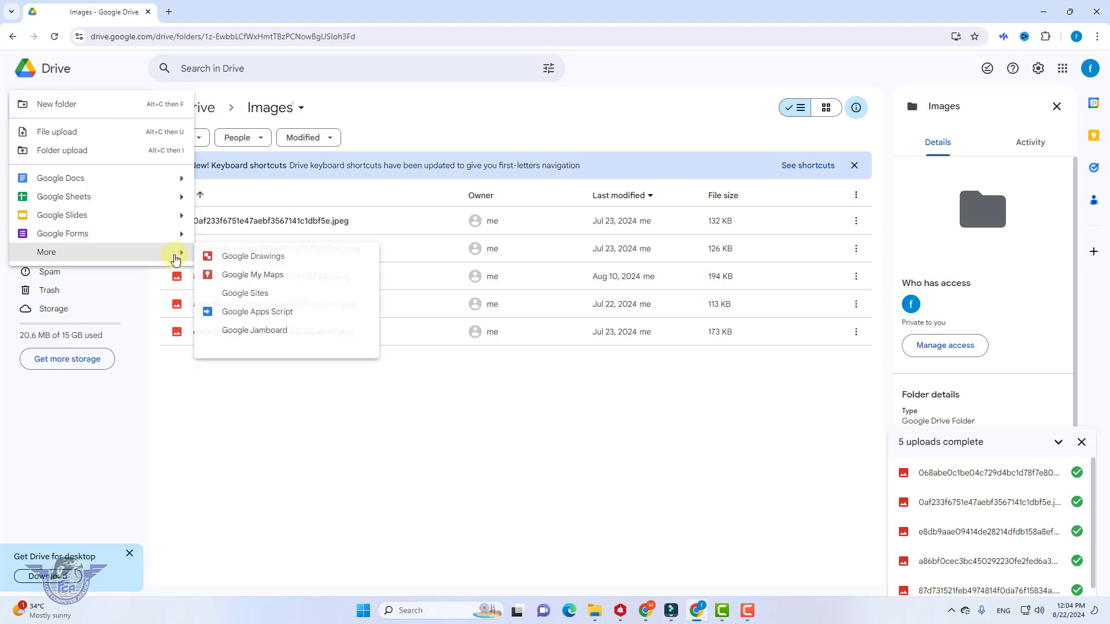
click(471, 452)
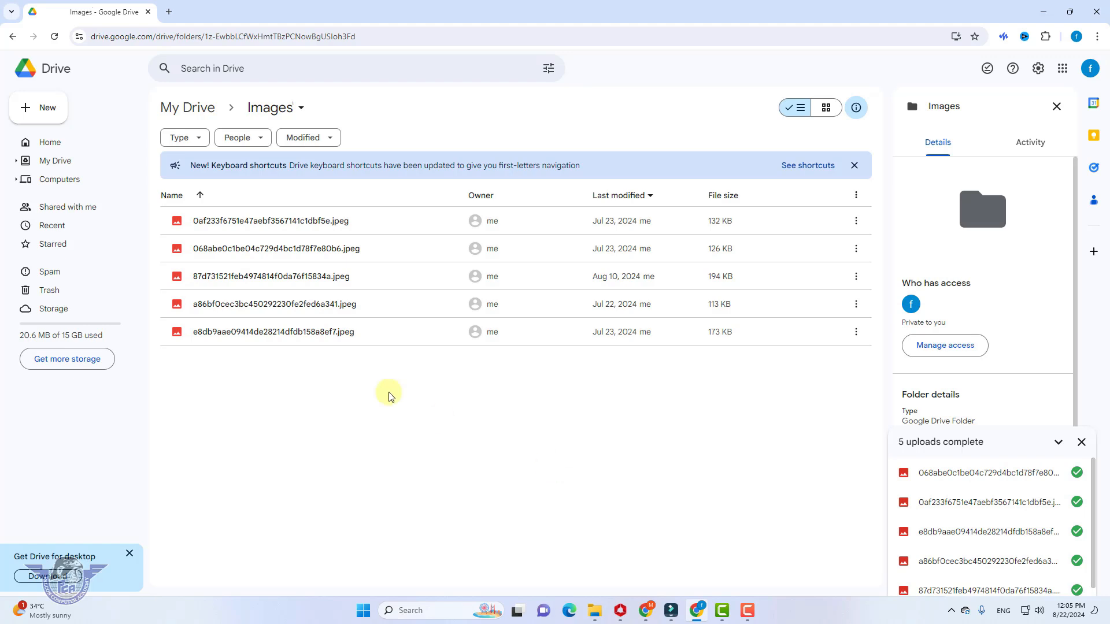
- Return to the Drive home page, and create a blank document in Google Docs in a new browser tab
click(52, 144)
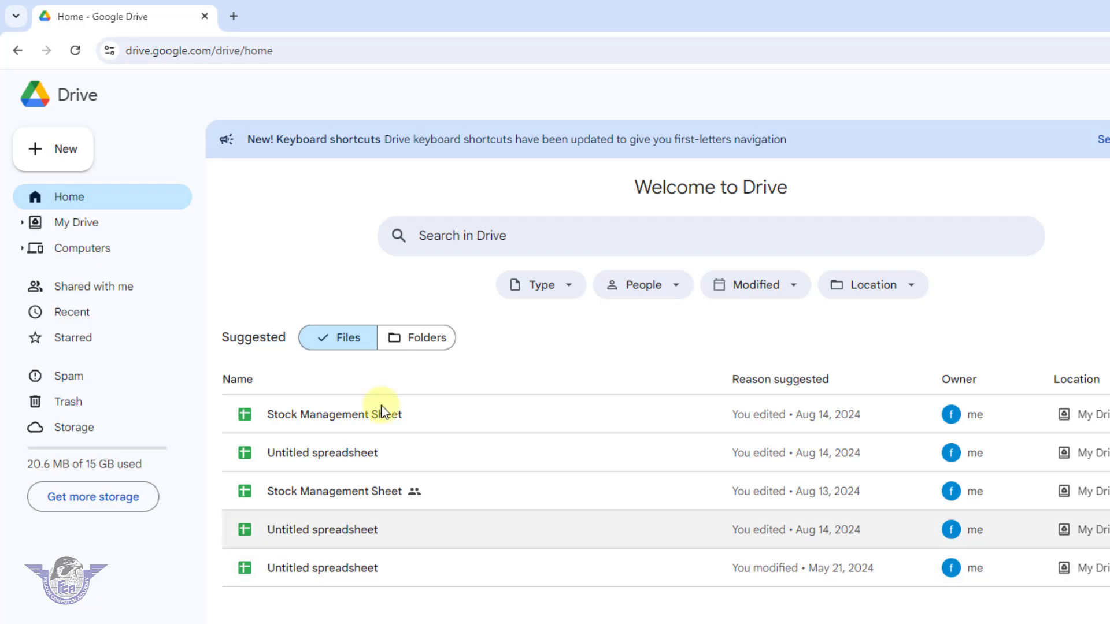
click(234, 18)
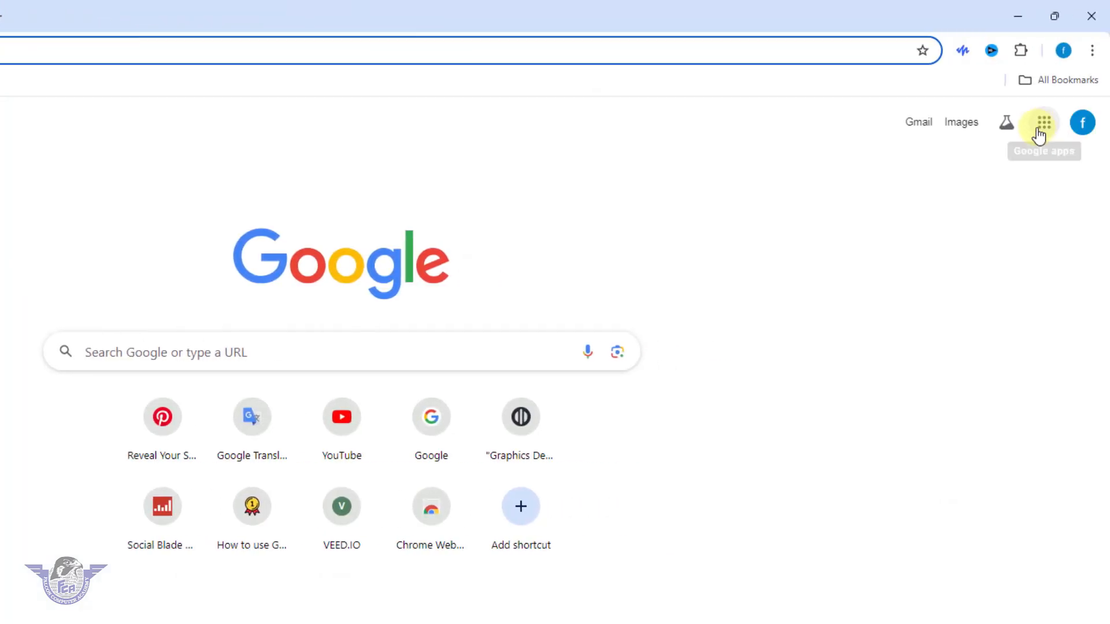
click(1044, 124)
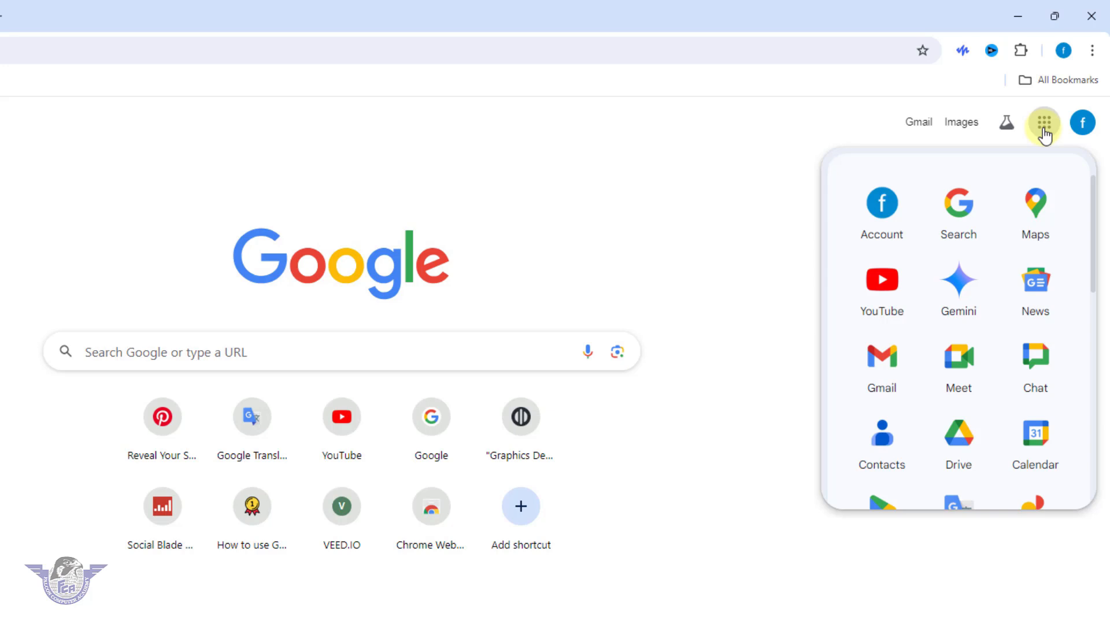
scroll(1097, 270, down, 1)
scroll(1097, 270, down, 6)
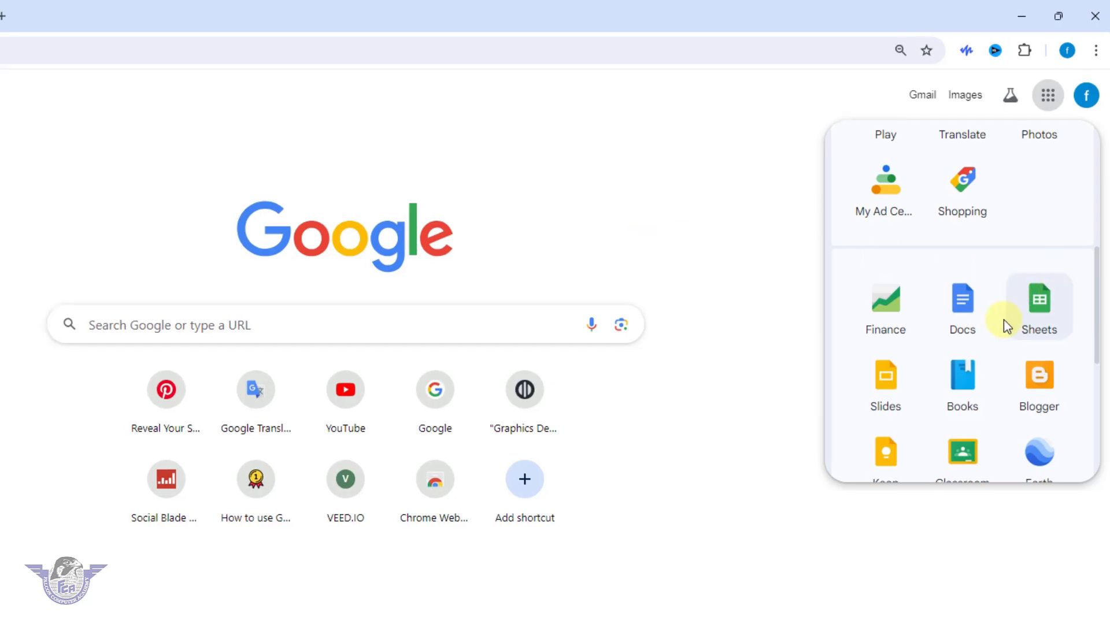
click(971, 312)
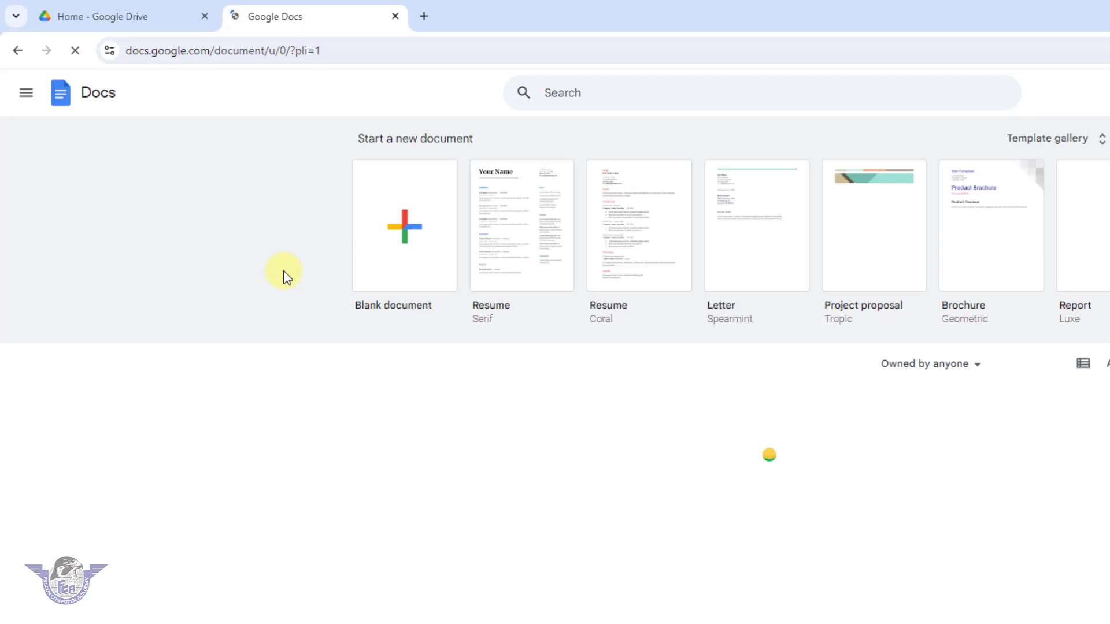
click(423, 254)
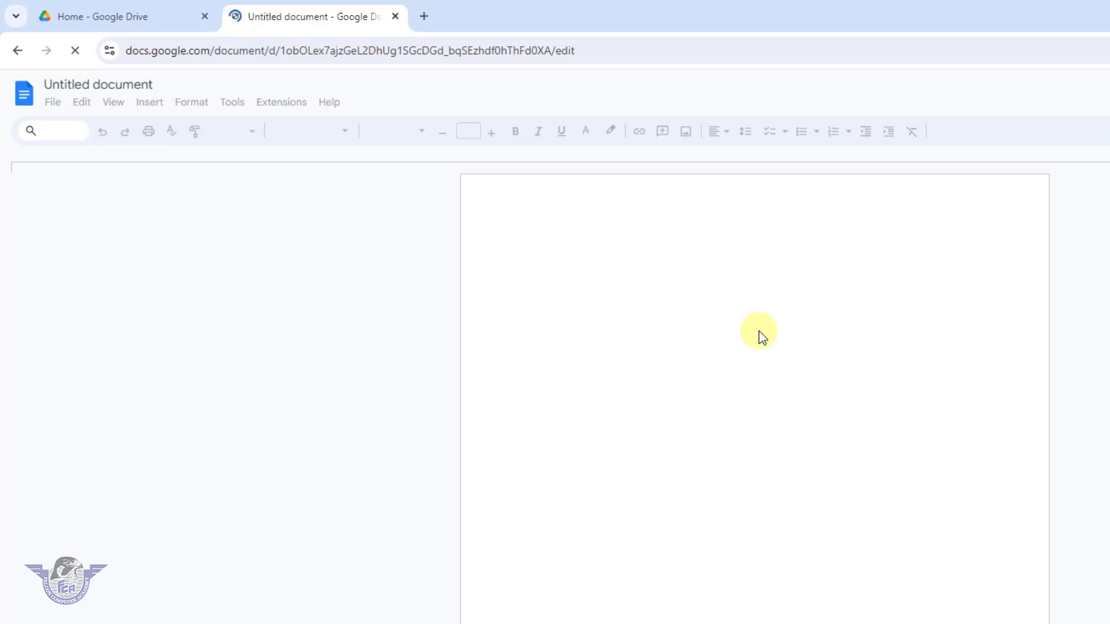
- Enter "Falcon Computer Academy" and "Office Management" as the document's first two lines
text(Falcon )
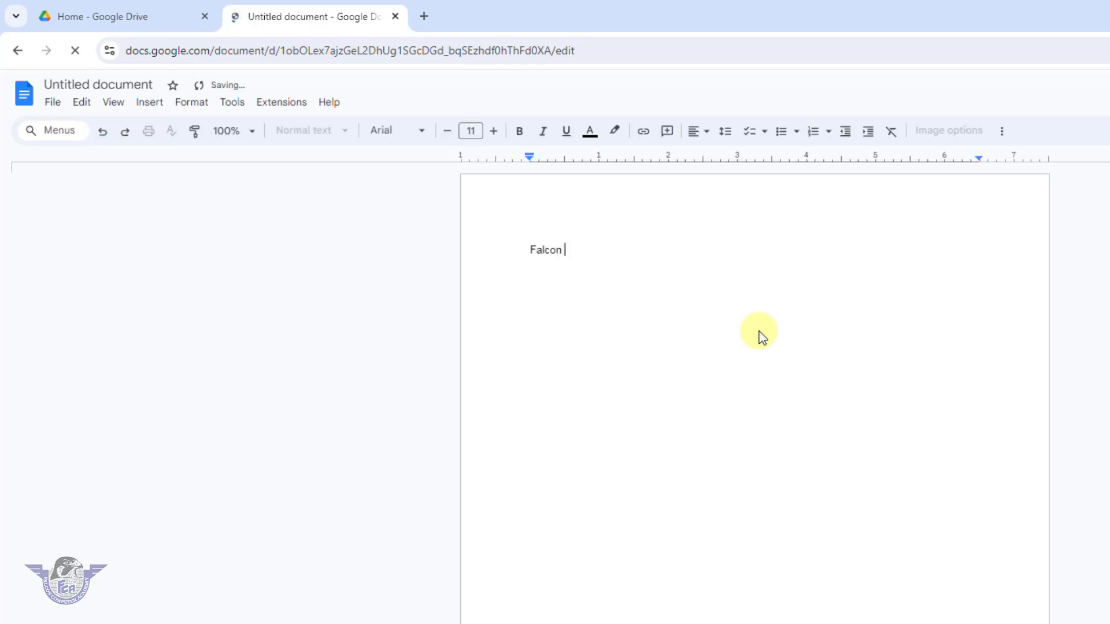
text(Computer Academy)
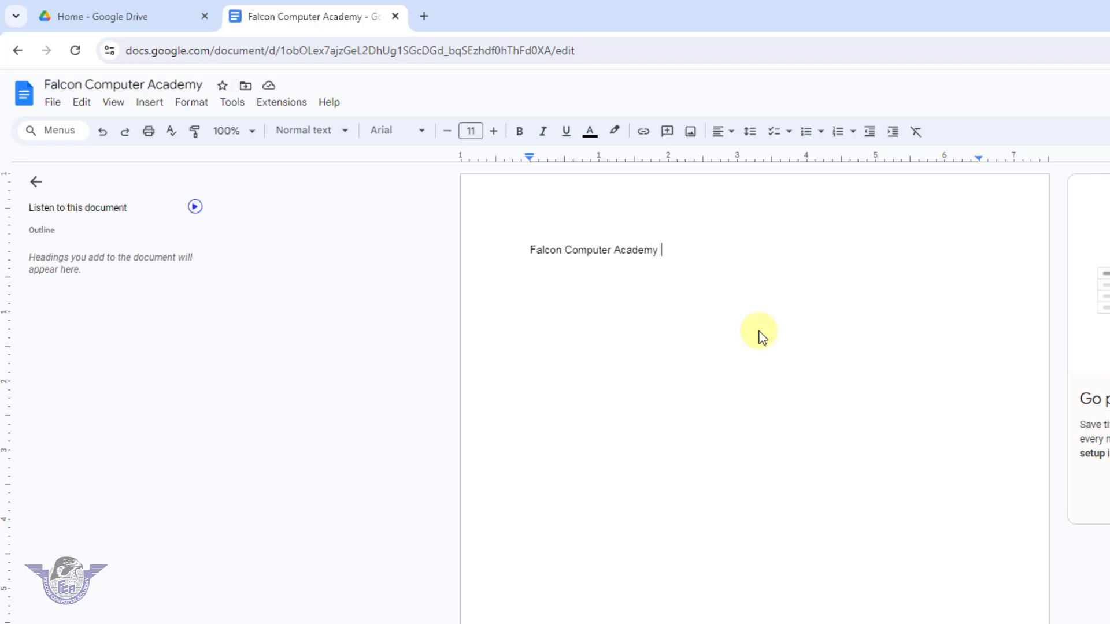
key(Return)
text(Office Management)
key(Return)
- Add MS Word, MS Excel, MS PowerPoint and Inpage on separate lines below "Office Management"
text(m)
key(BackSpace)
text(MS Word)
key(Return)
text(MS Excel )
text(MS PowerPoint)
key(Return)
text(Inpage)
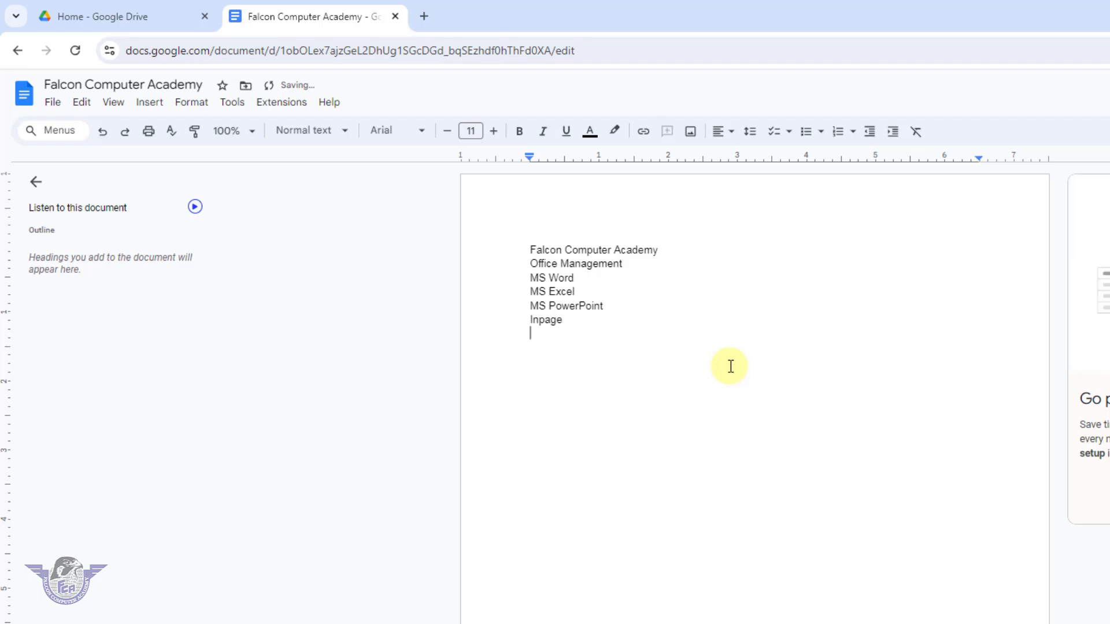
- Rename the document as FCAryk
click(145, 81)
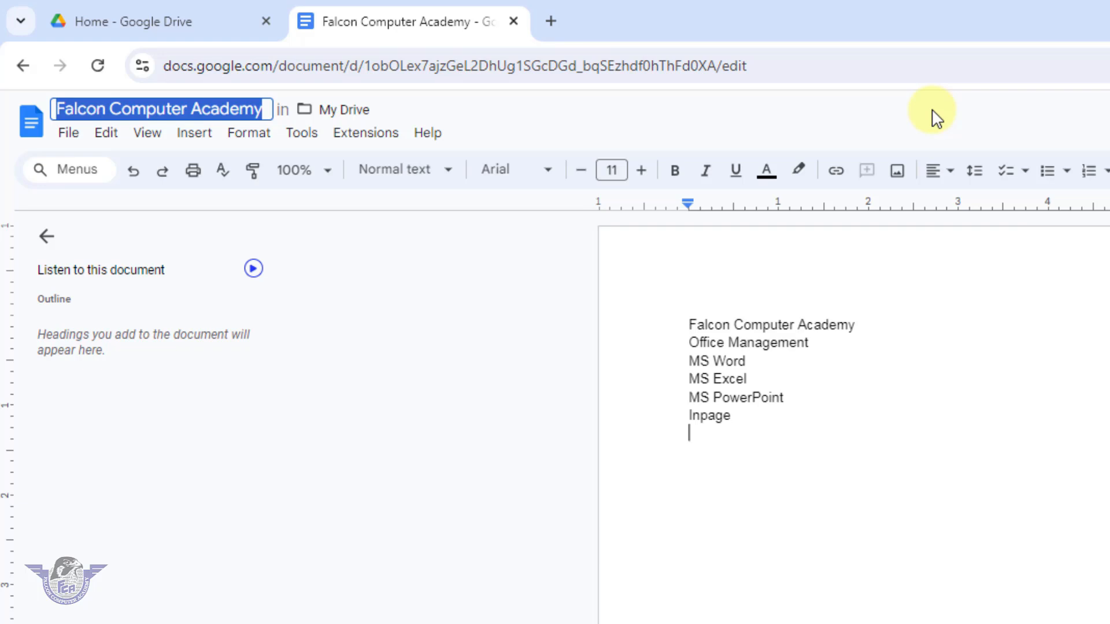
text(FCA)
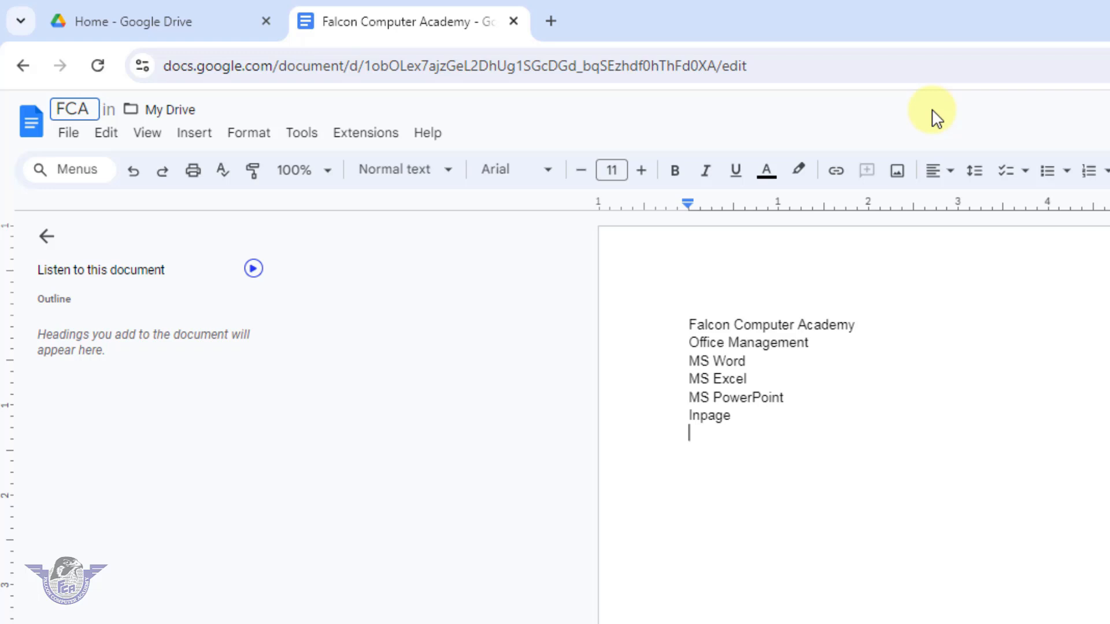
text(ryk)
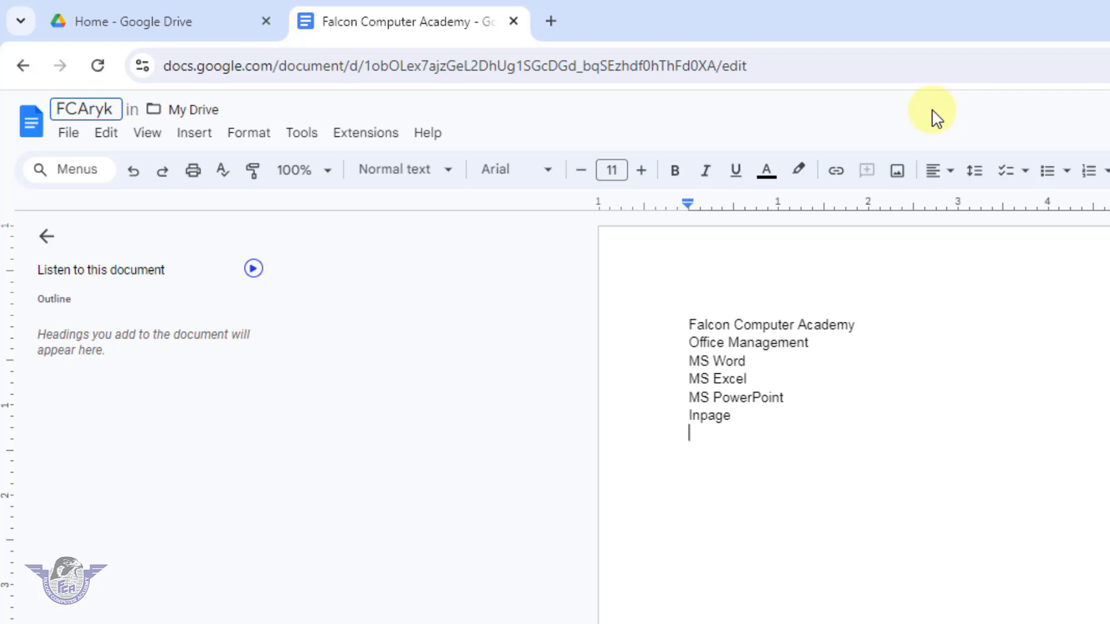
- Review the My Drive folders offered as move destinations for the FCAryk document, and leave it in its current location
click(190, 110)
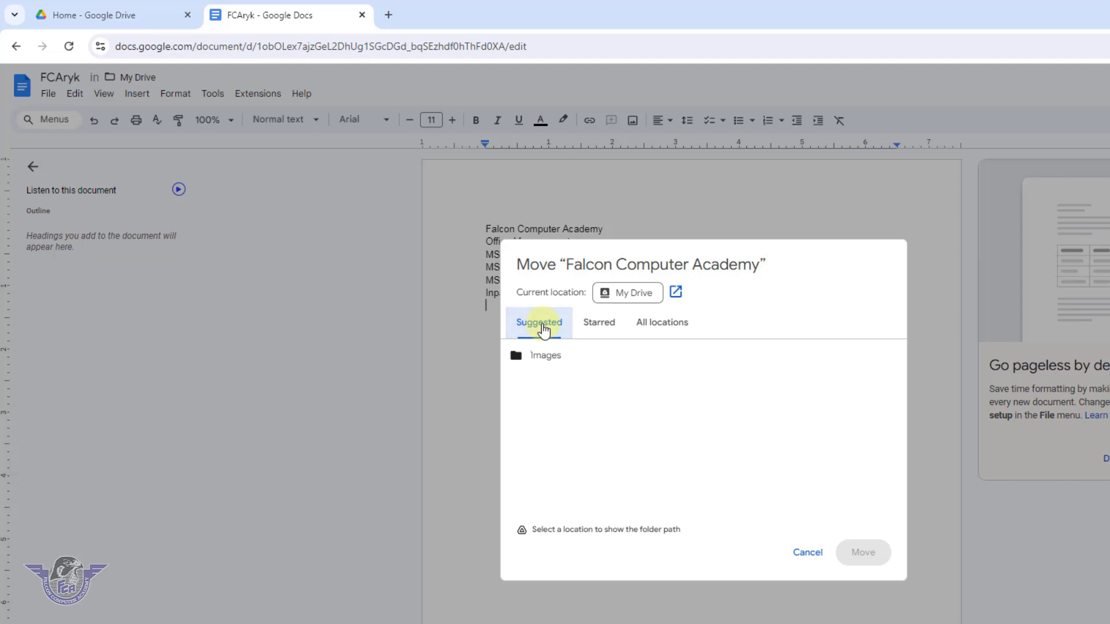
mouse_move(541, 356)
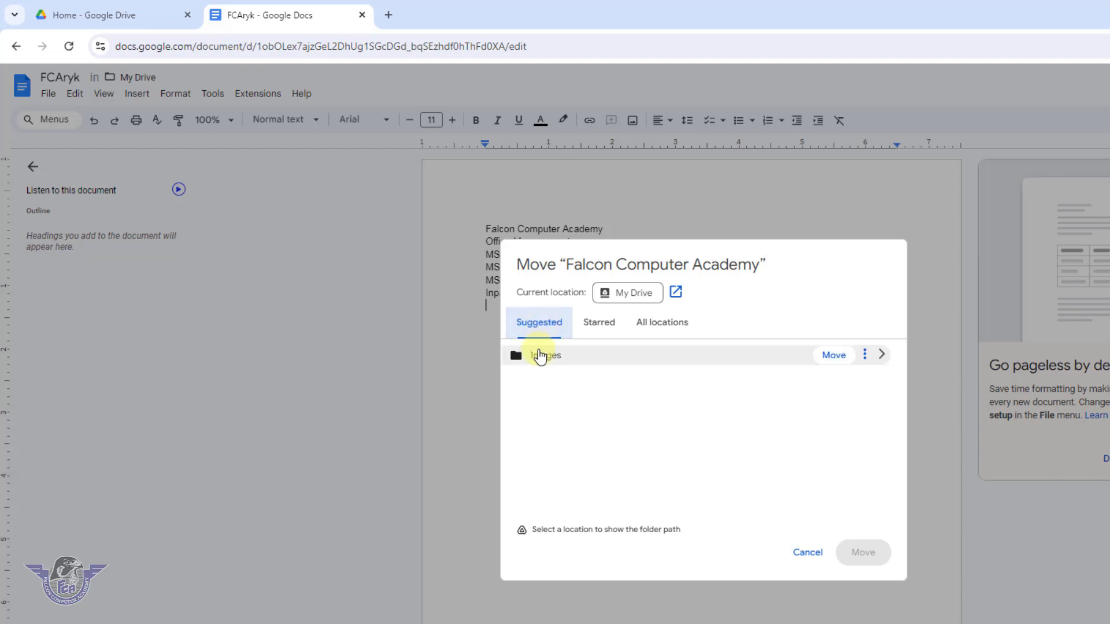
click(636, 293)
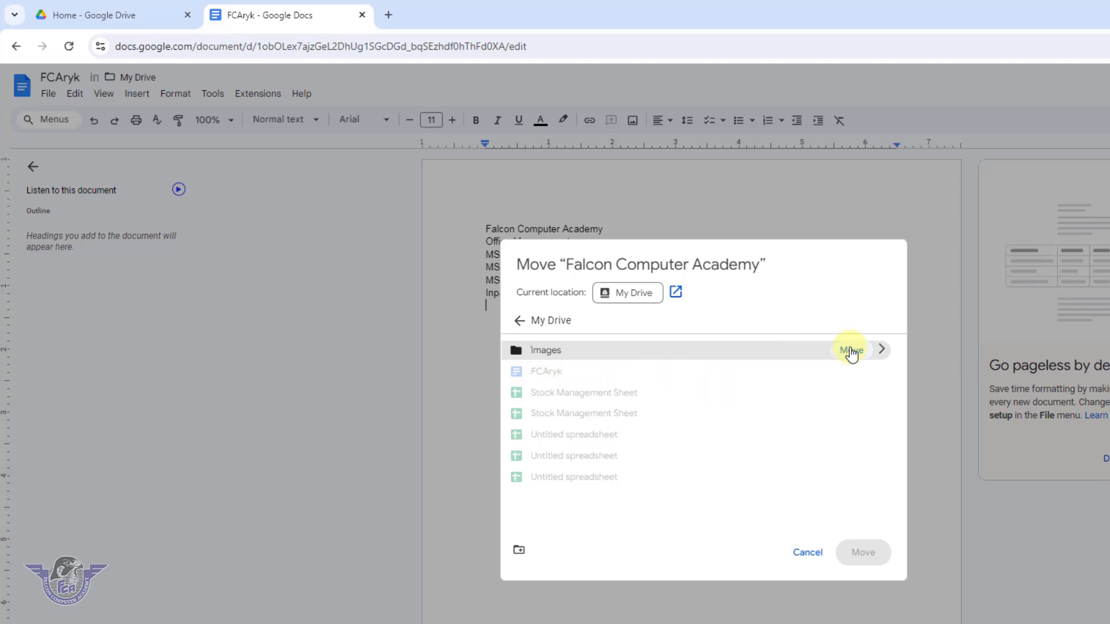
click(807, 551)
- Switch to Google Drive, search for "stock", open the Stock Management Sheet result and close it again
click(130, 19)
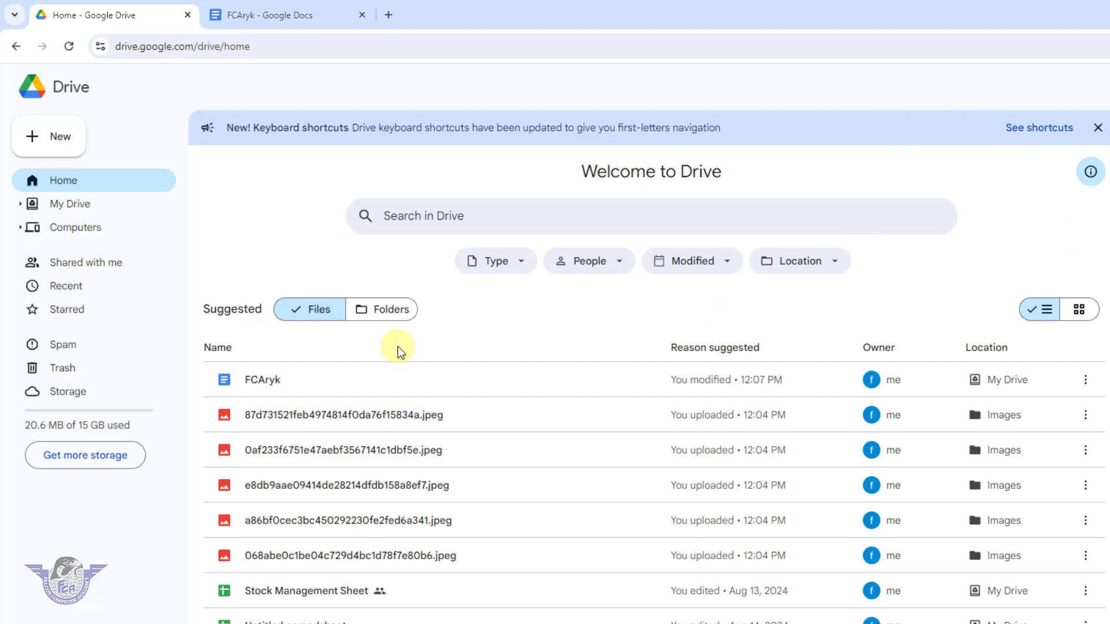
click(430, 215)
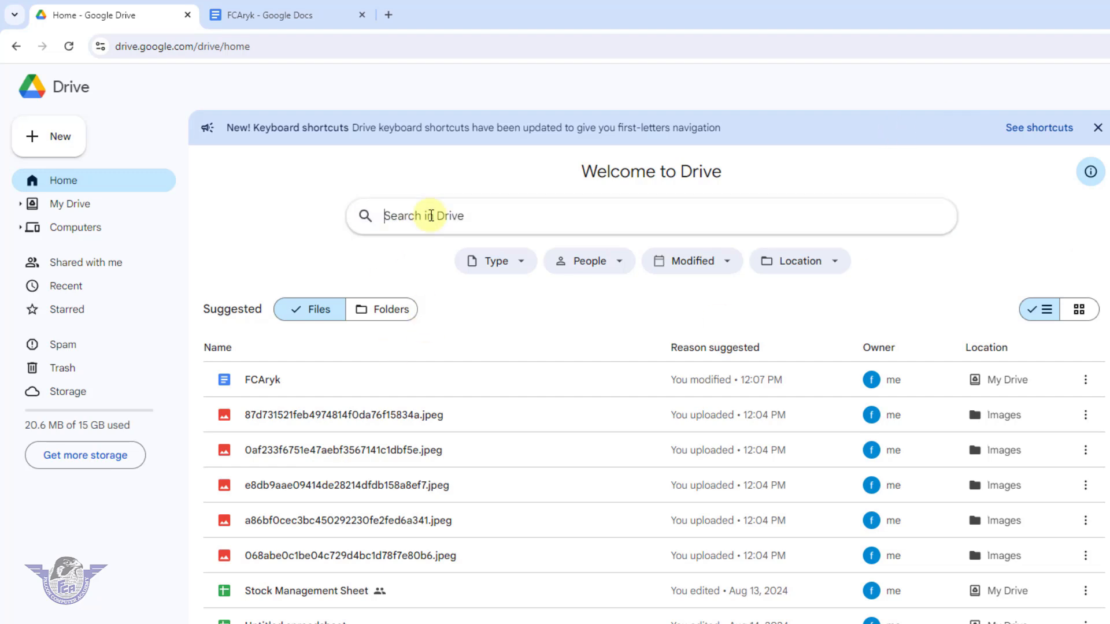
text(stock)
key(Down)
key(Return)
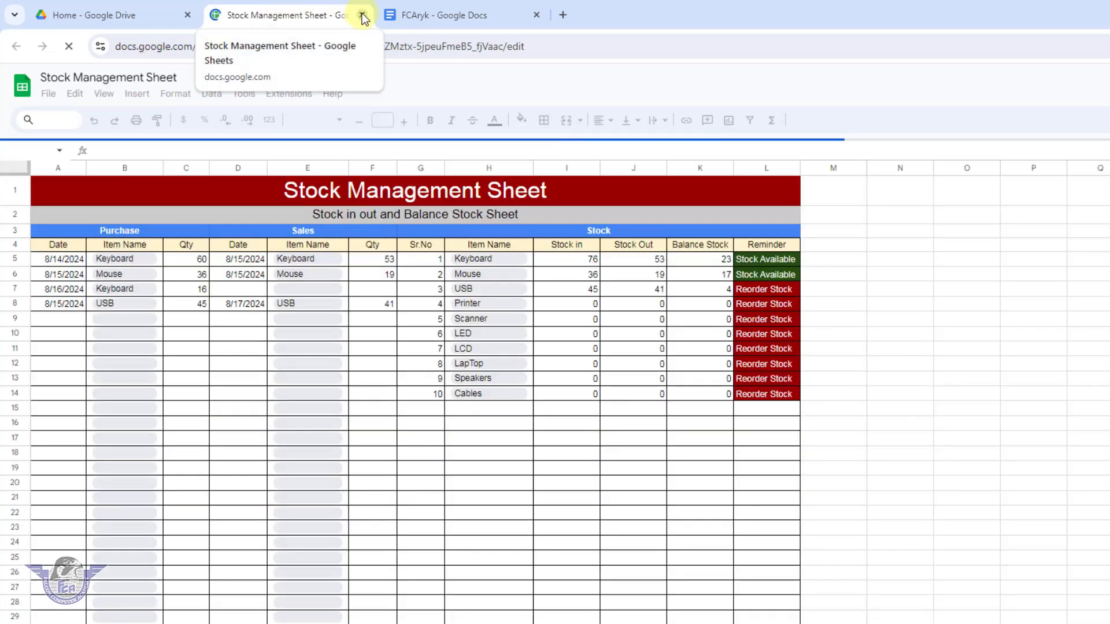
click(362, 15)
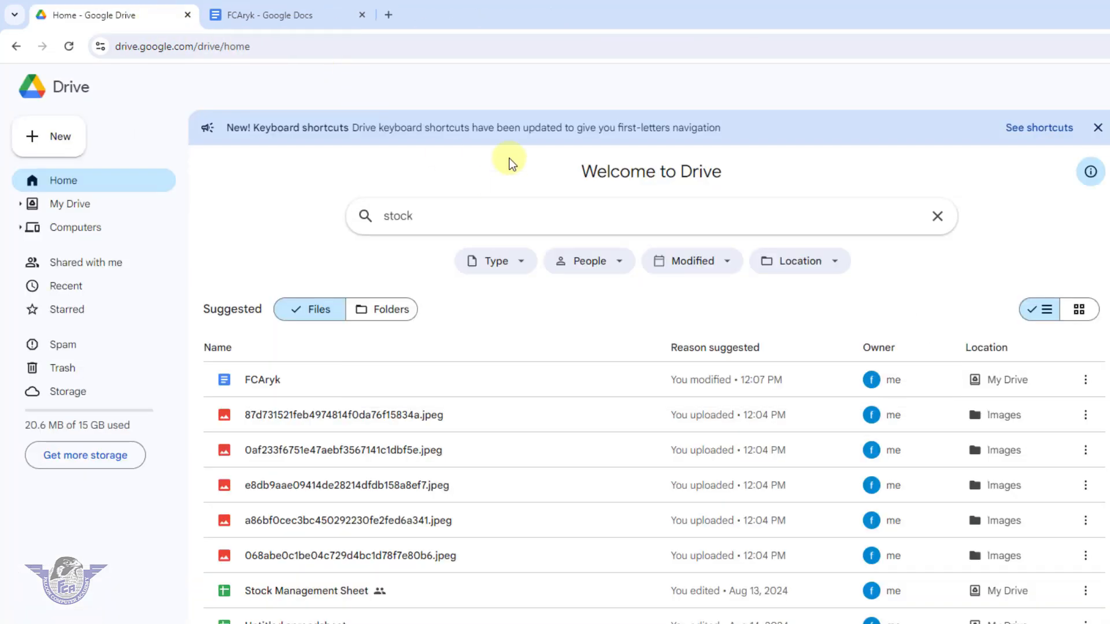
- Go to My Drive and copy the sharing link of the Images folder
click(73, 207)
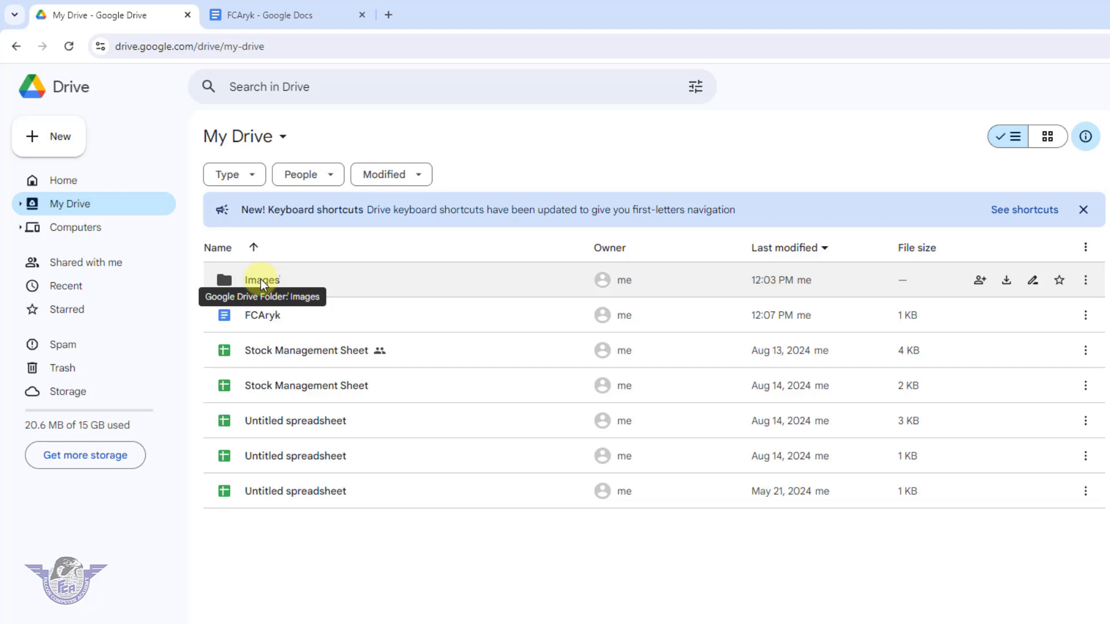
right_click(261, 279)
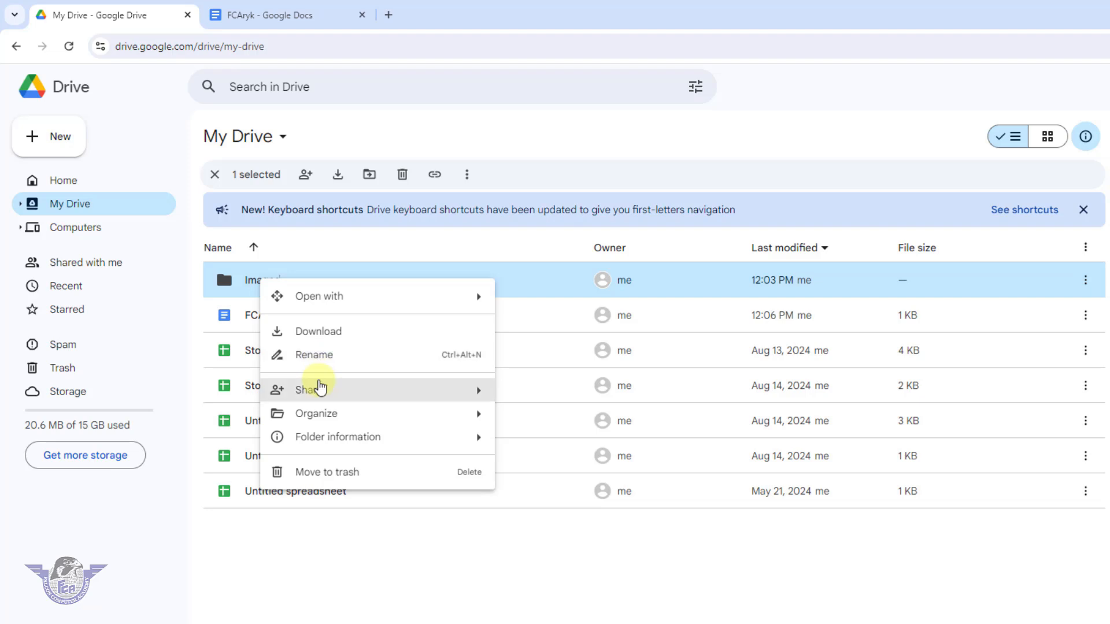
mouse_move(317, 388)
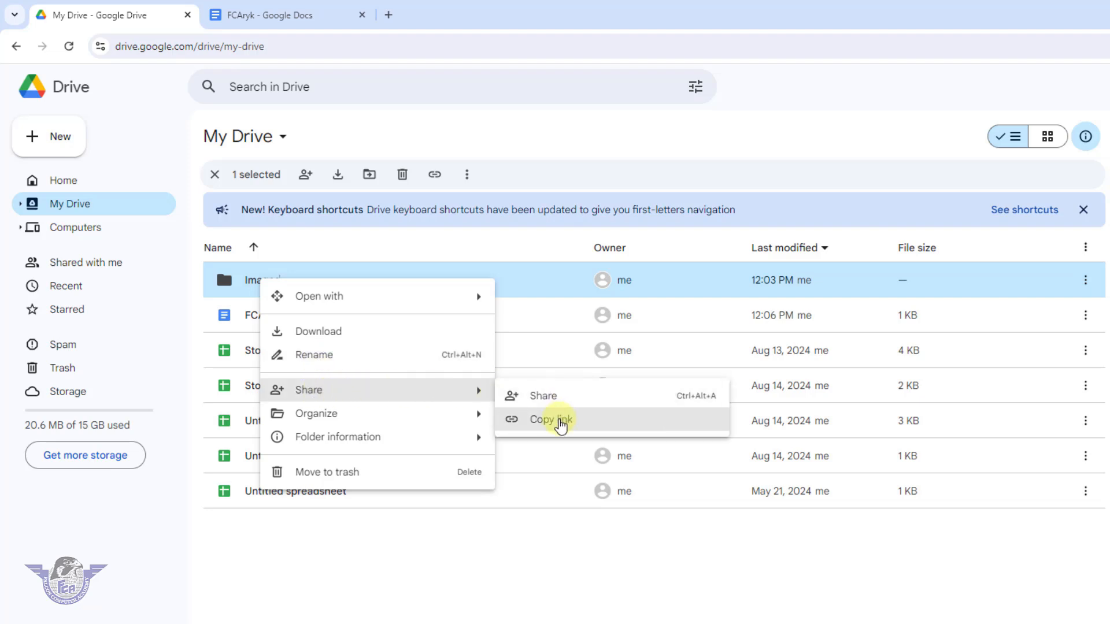
click(486, 581)
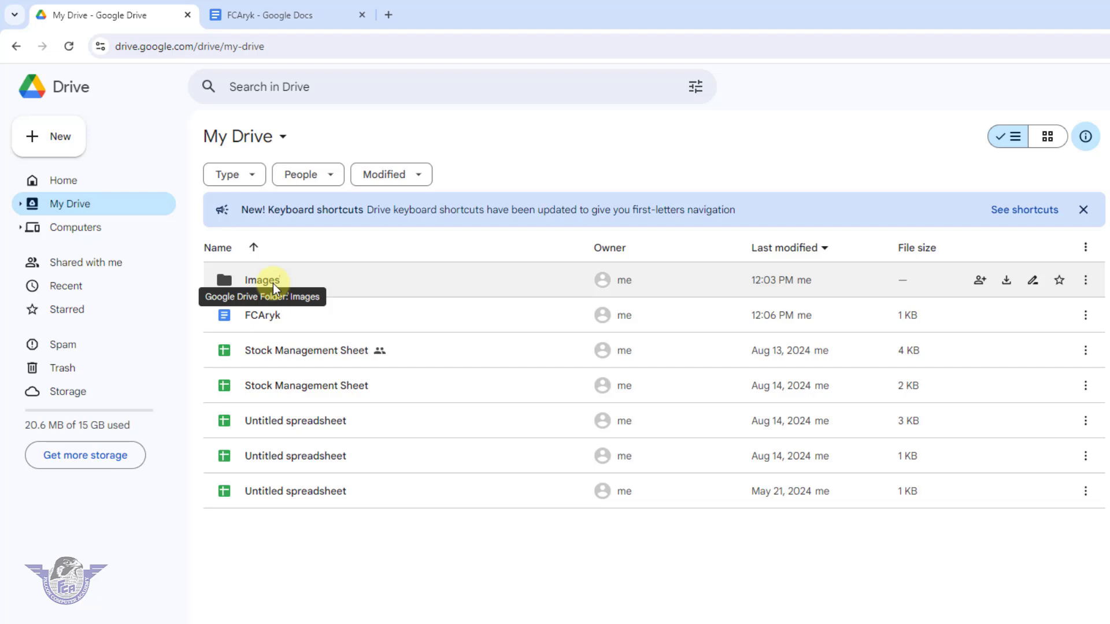
right_click(273, 283)
mouse_move(361, 394)
click(595, 425)
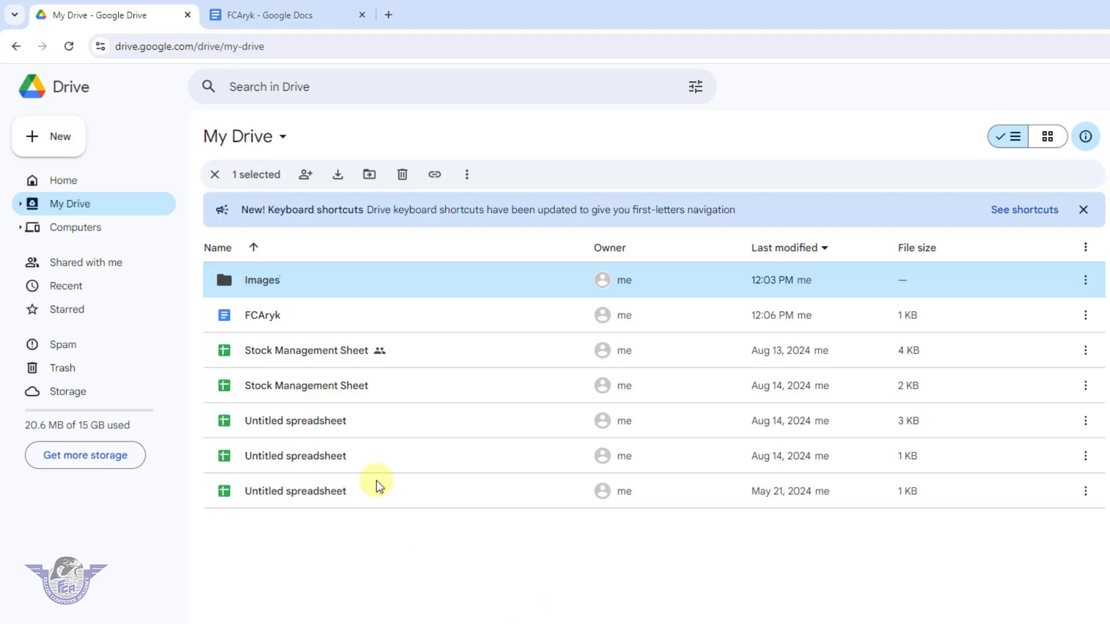
- Open the sharing settings of the Images folder, examine the general access choices, and close them without changes
right_click(256, 280)
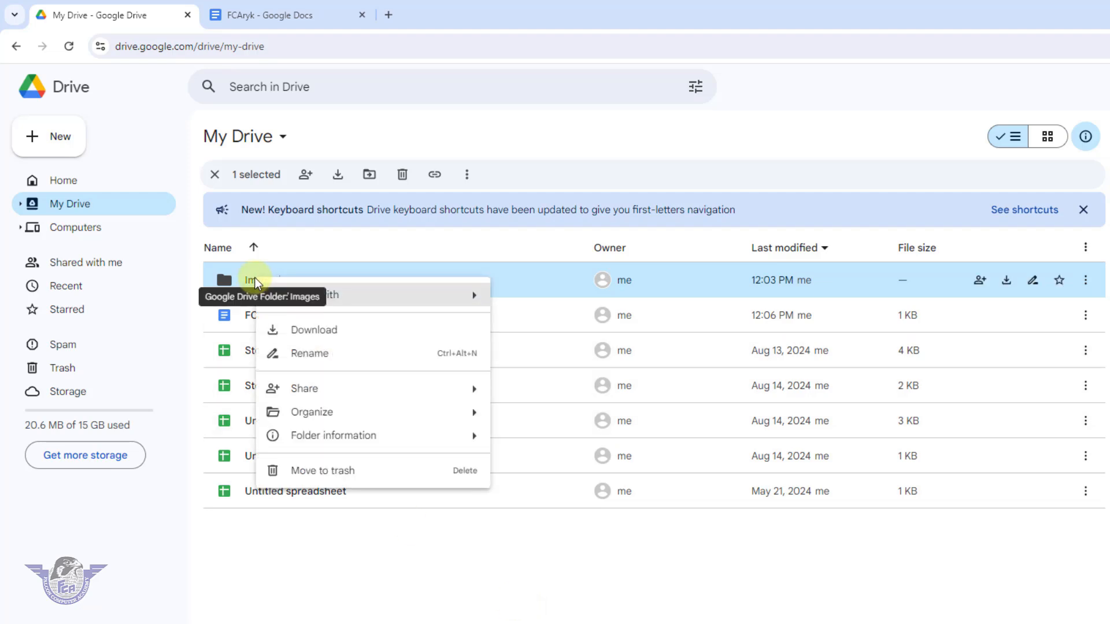
mouse_move(409, 398)
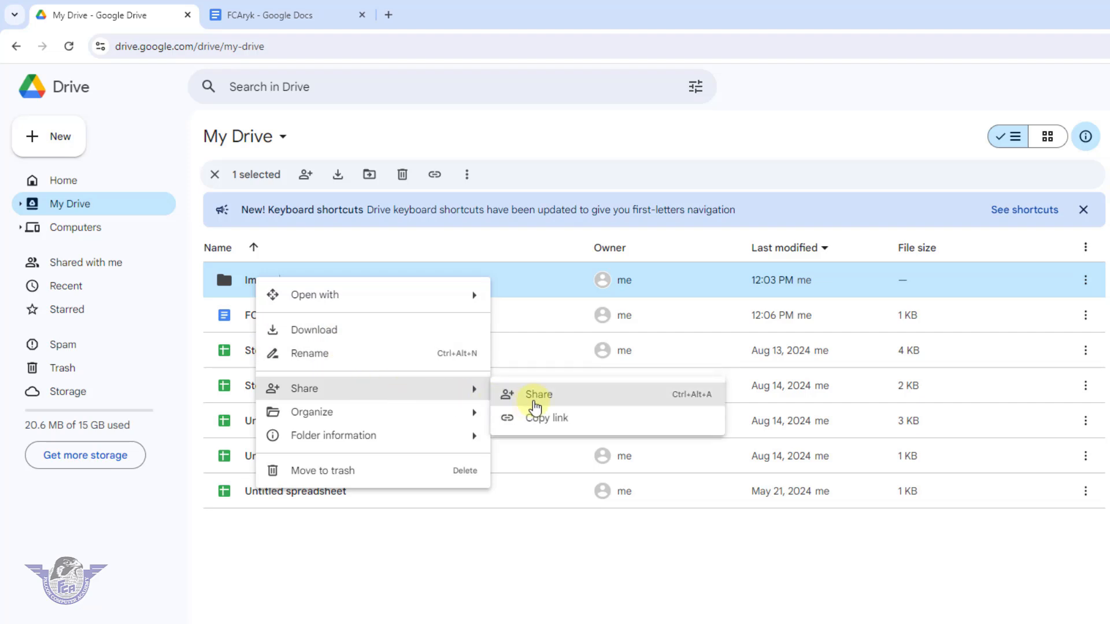
click(537, 397)
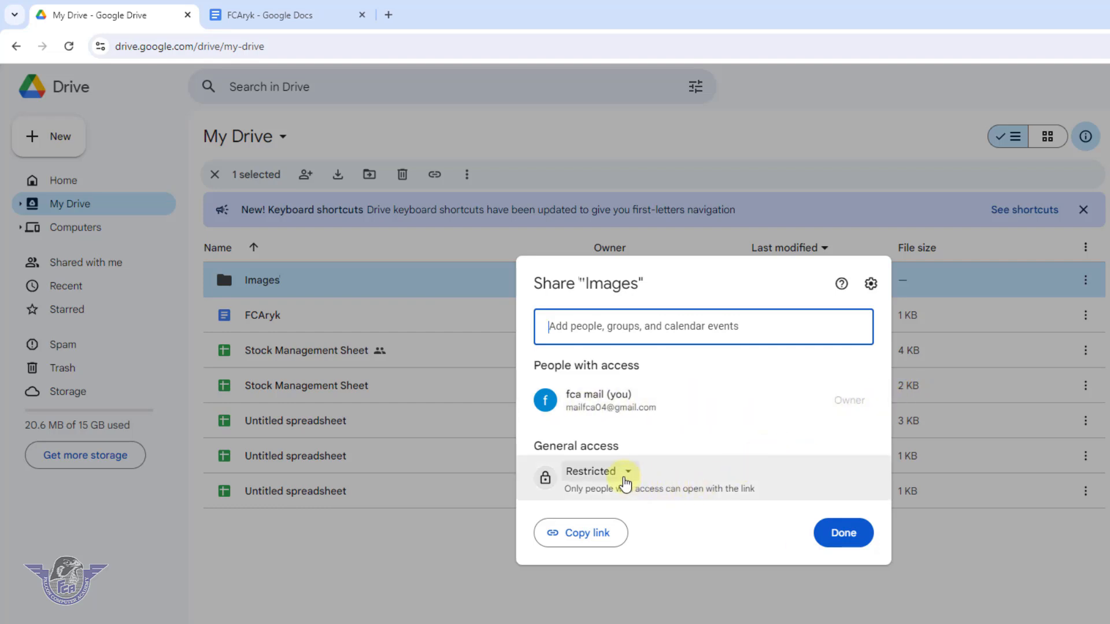
click(628, 474)
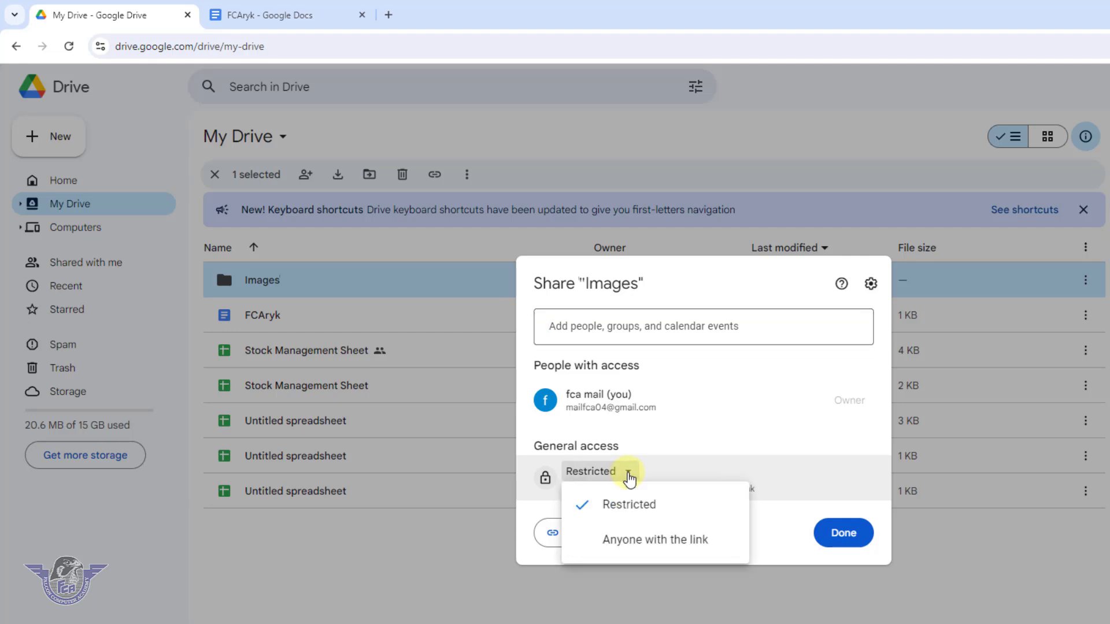
click(567, 581)
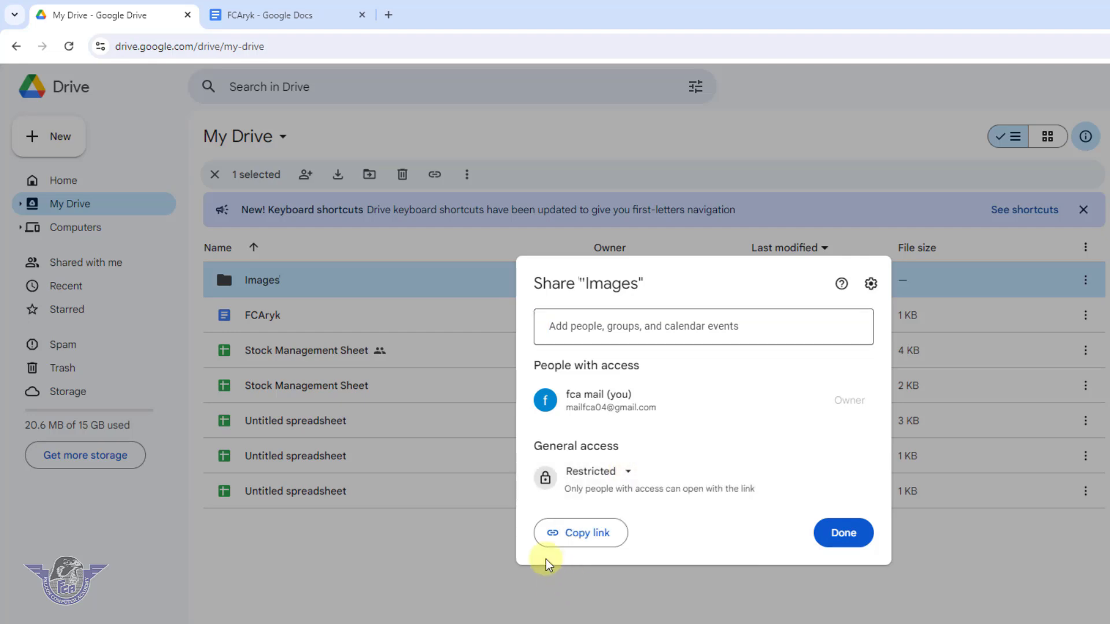
click(466, 510)
- Examine the organizing options and folder colours available for the Images folder
right_click(274, 280)
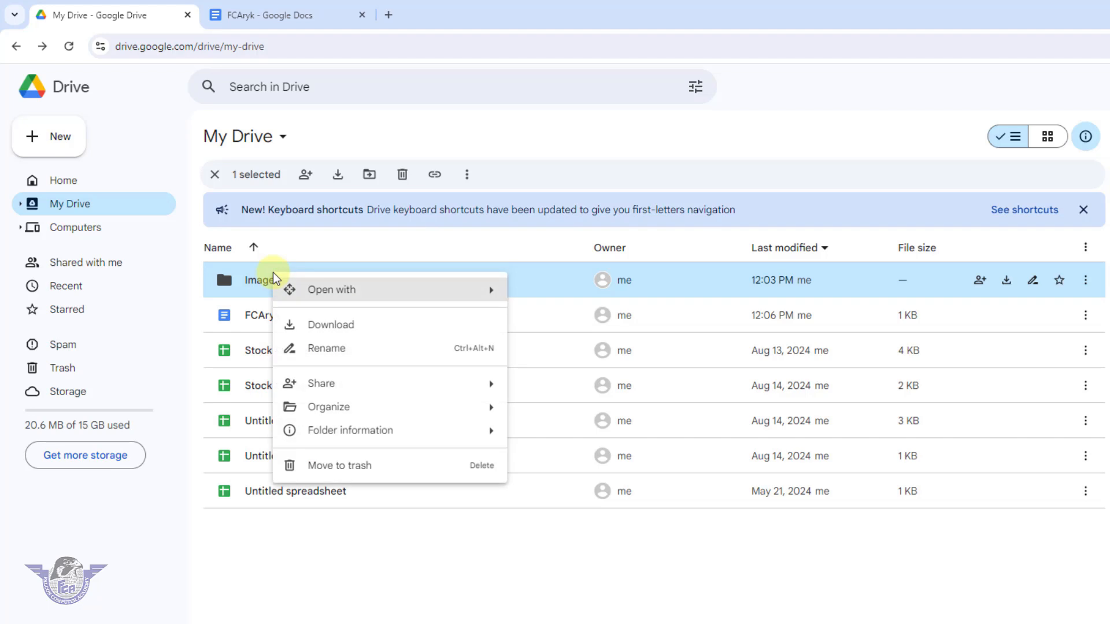
mouse_move(359, 406)
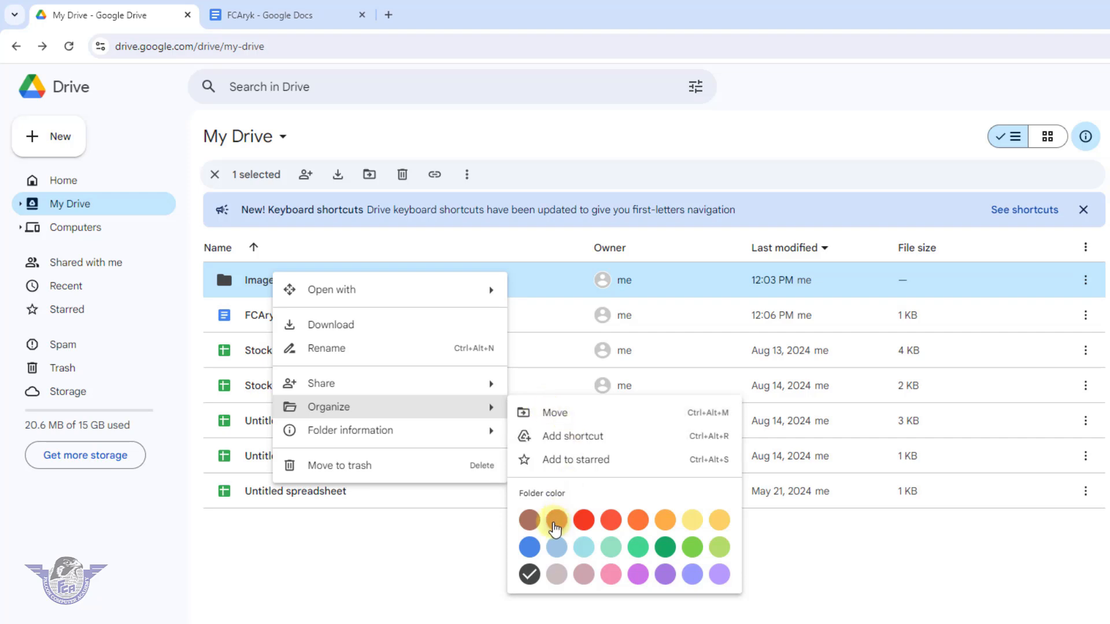
mouse_move(429, 434)
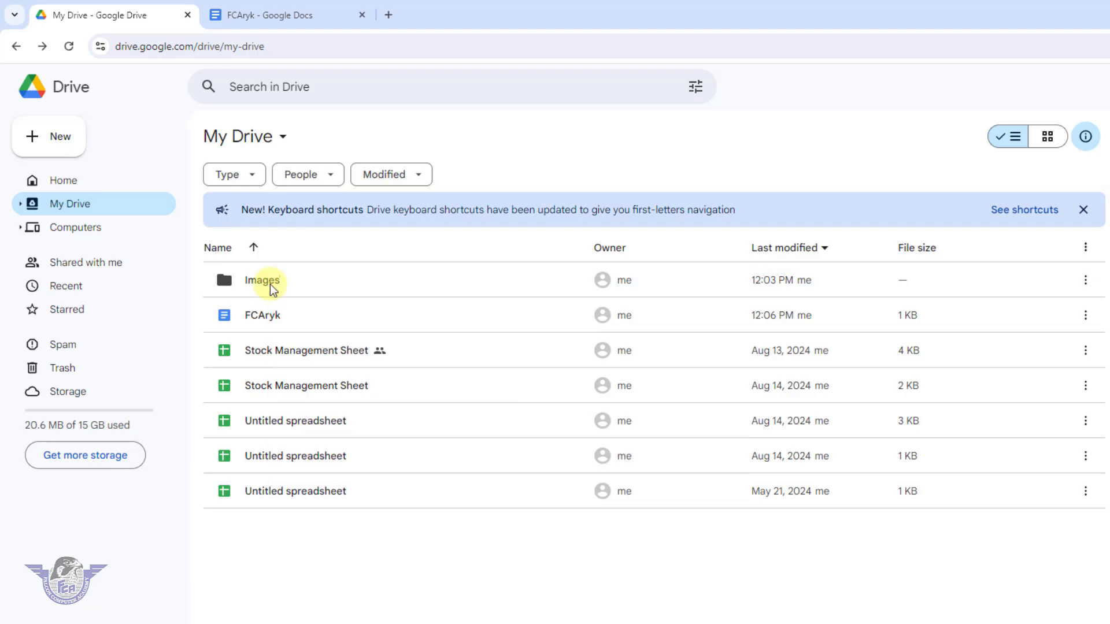
- Move the FCAryk document to the trash, and check the actions offered for it there
right_click(254, 317)
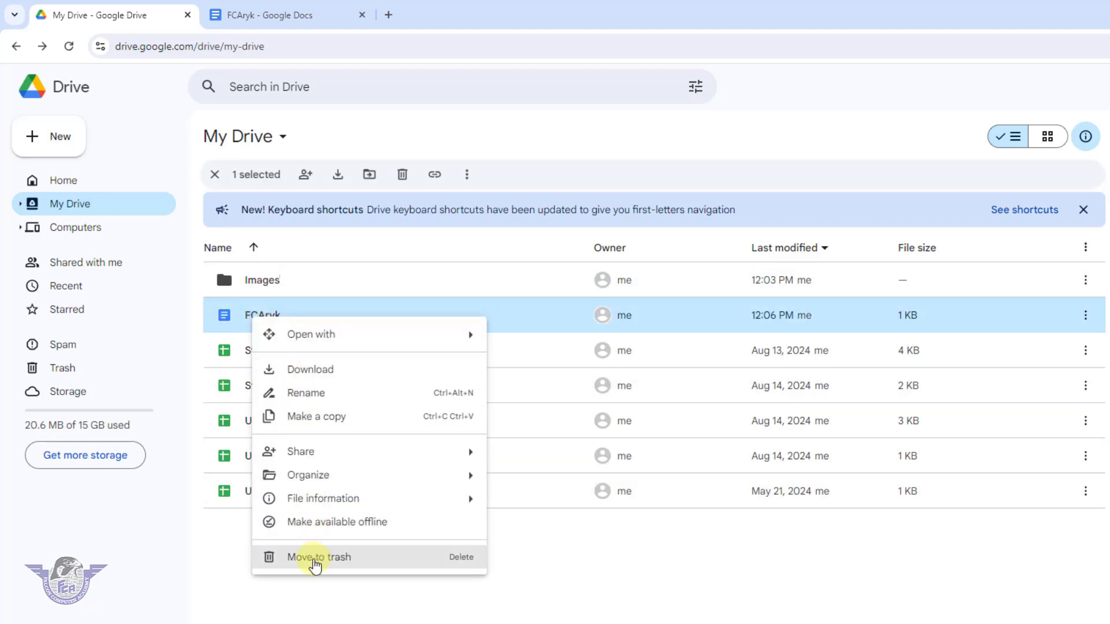
click(315, 558)
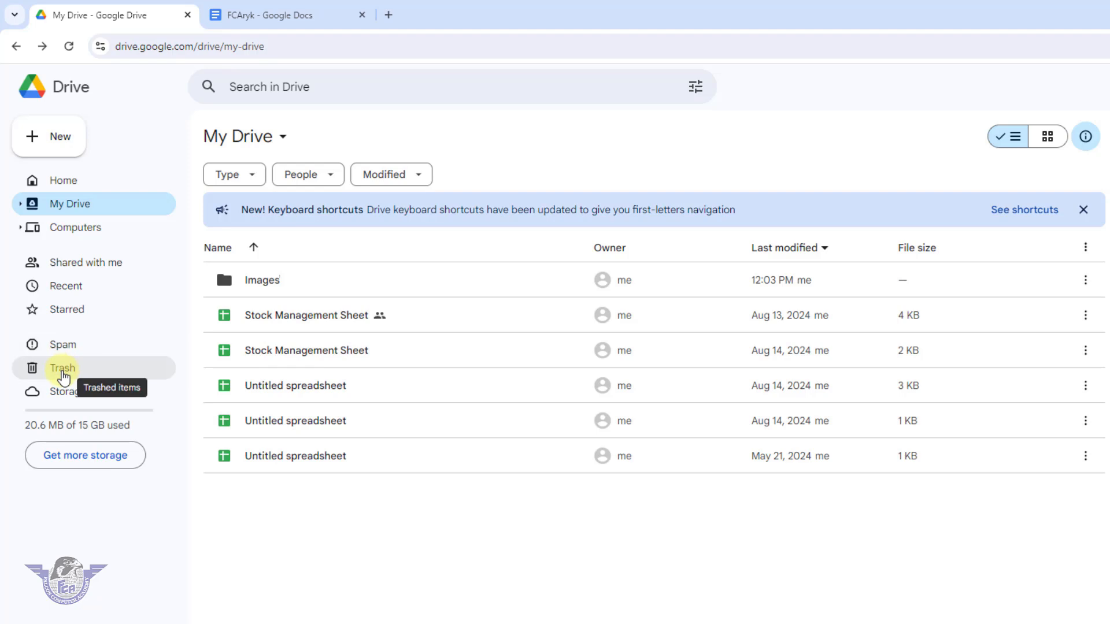
click(62, 369)
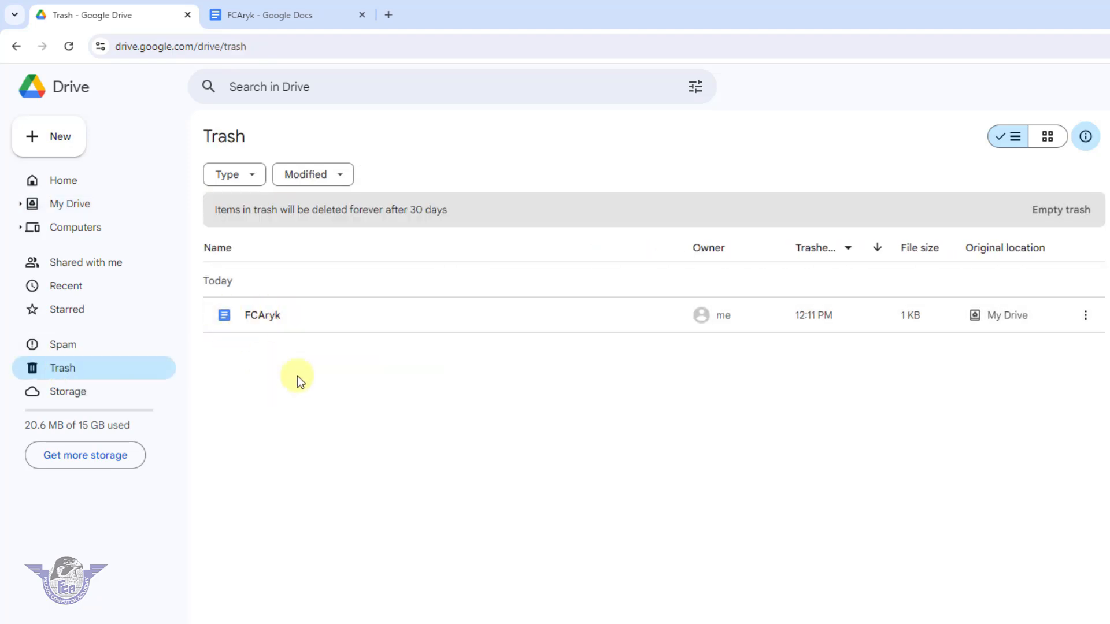
right_click(271, 322)
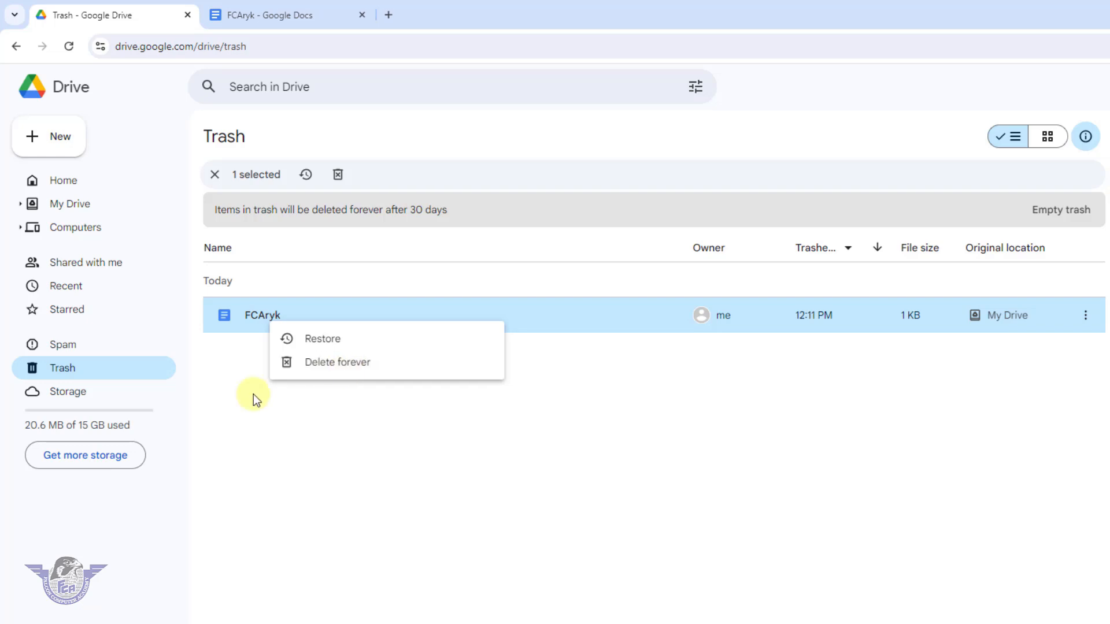
- Return to My Drive, show its contents in grid layout, and switch back to list layout
click(72, 181)
click(70, 206)
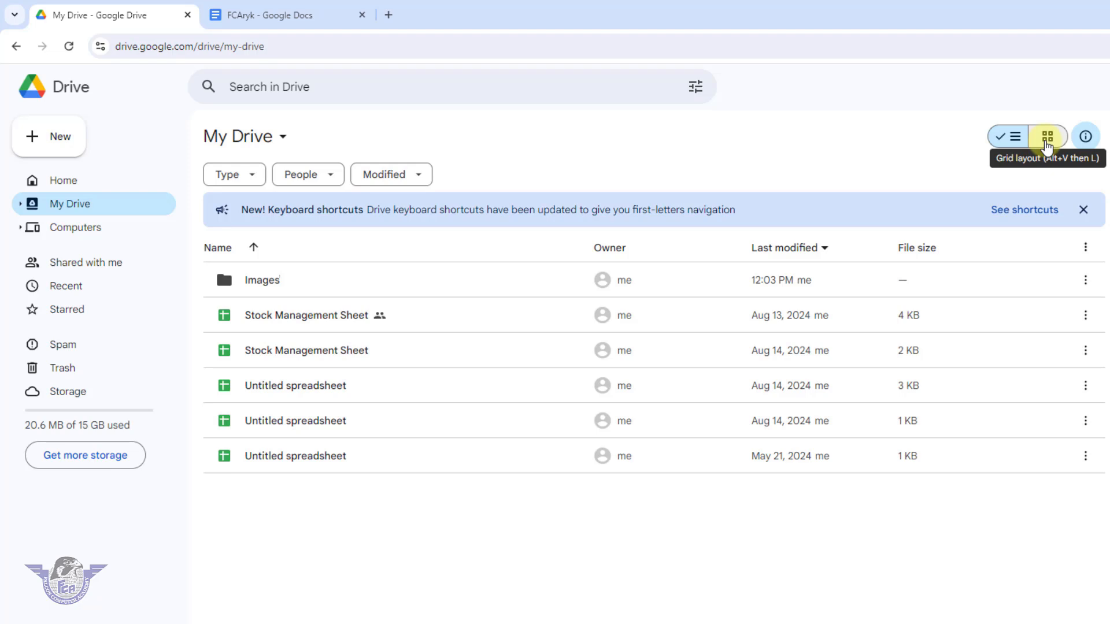
click(1047, 142)
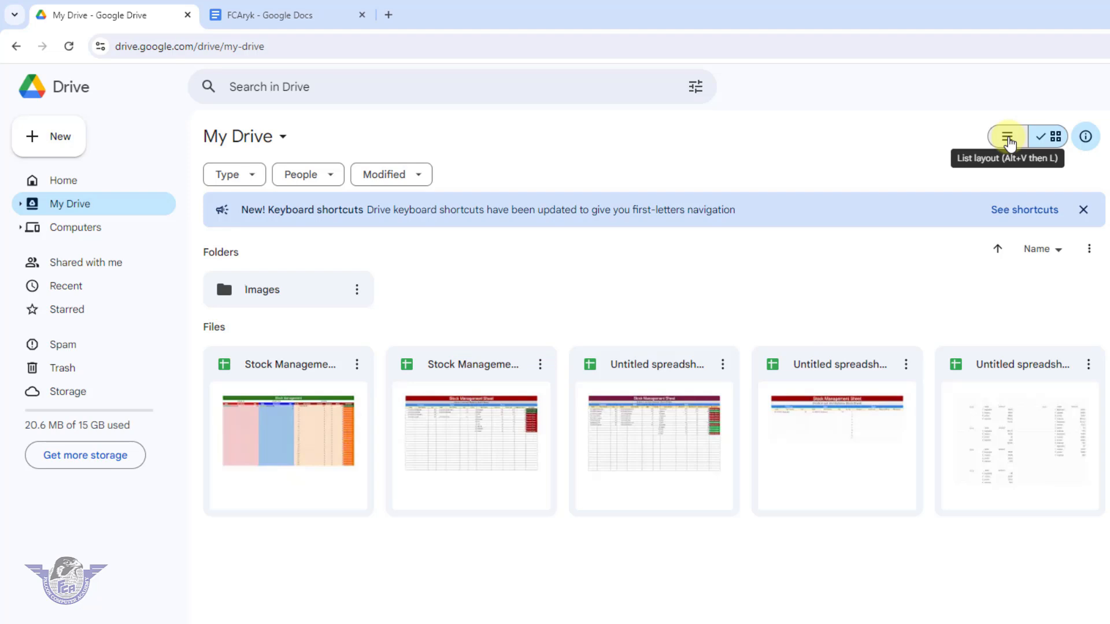
click(1007, 138)
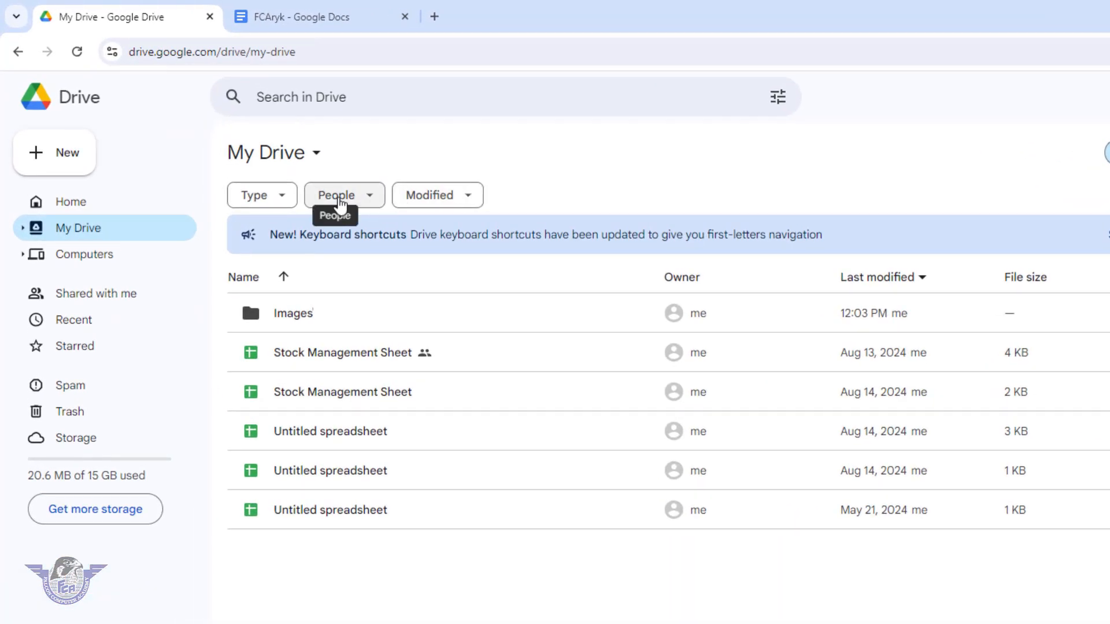
- Filter My Drive by the Folders type, and remove the filter again
click(285, 203)
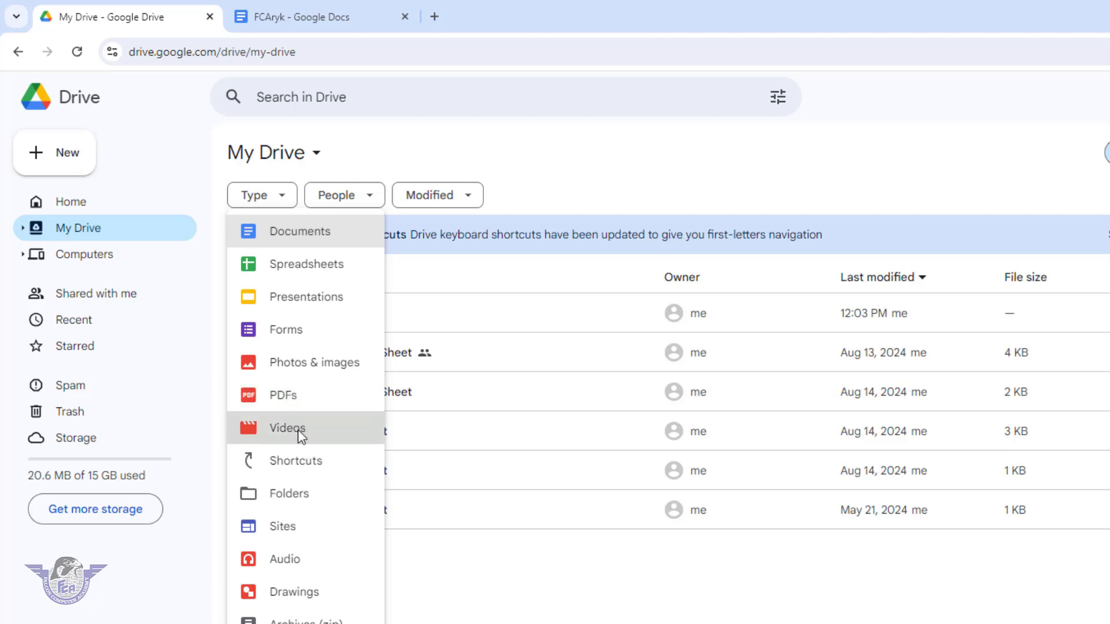
click(304, 504)
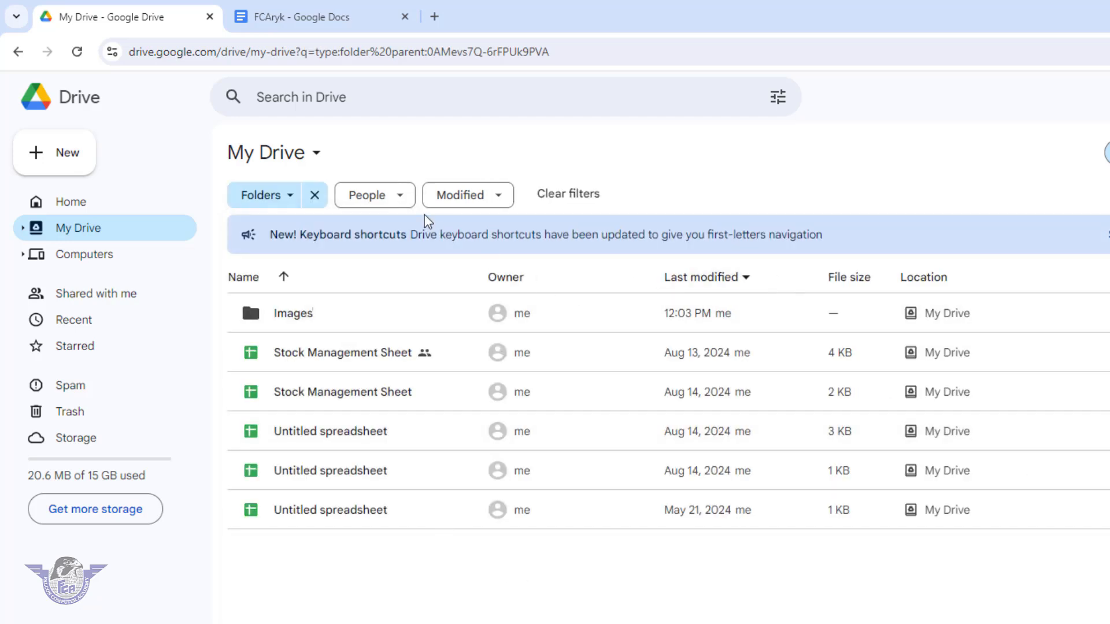
click(313, 197)
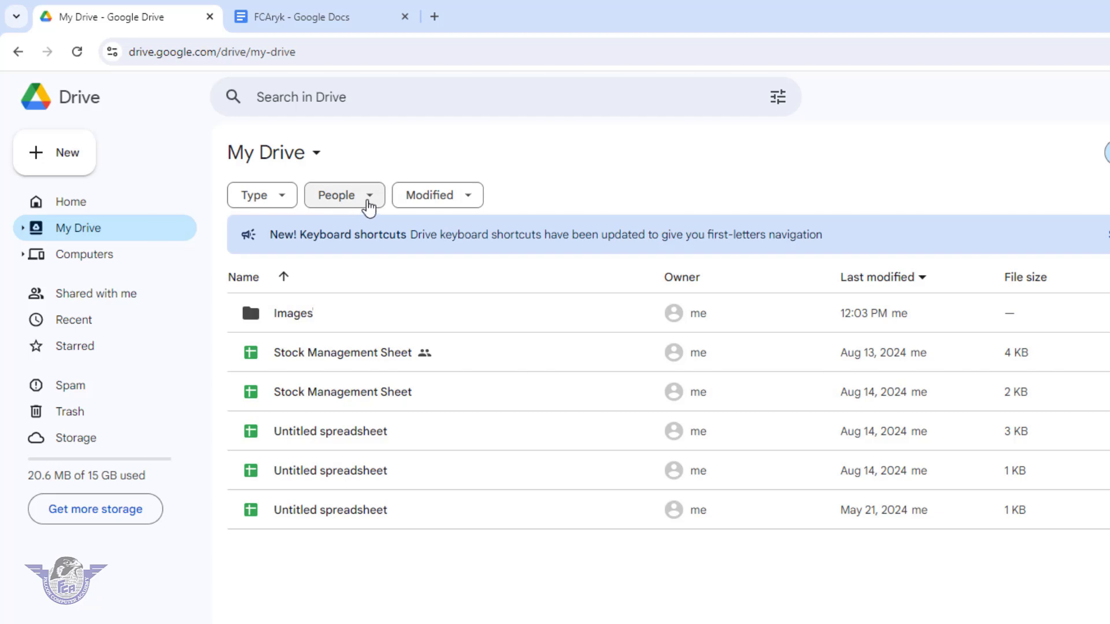
- Examine the people and modification date filter options for My Drive without applying any
click(369, 203)
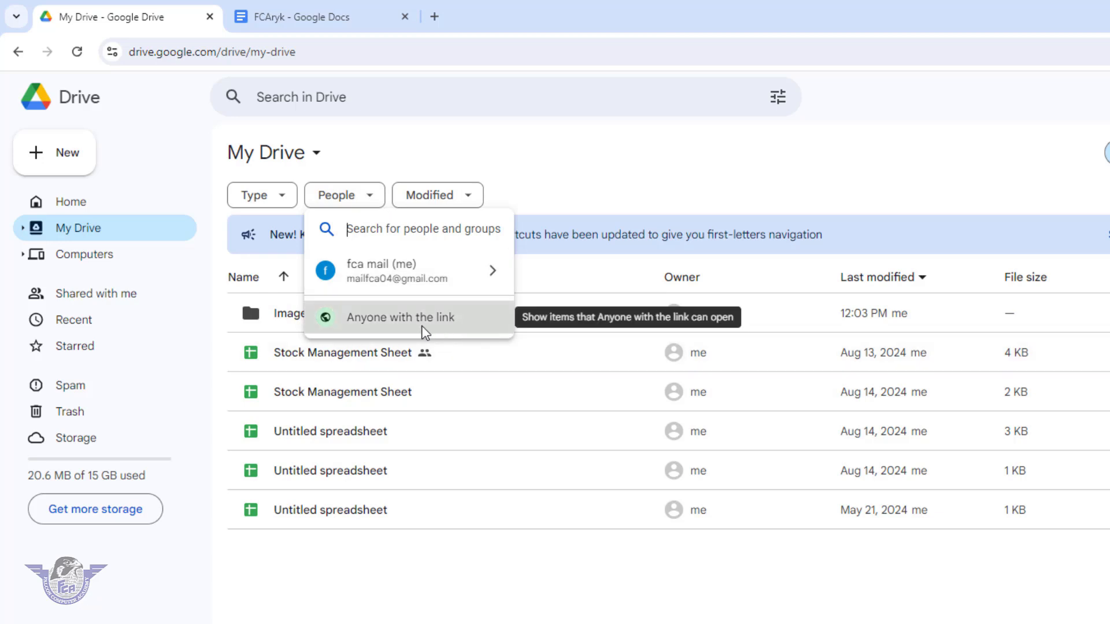
click(469, 202)
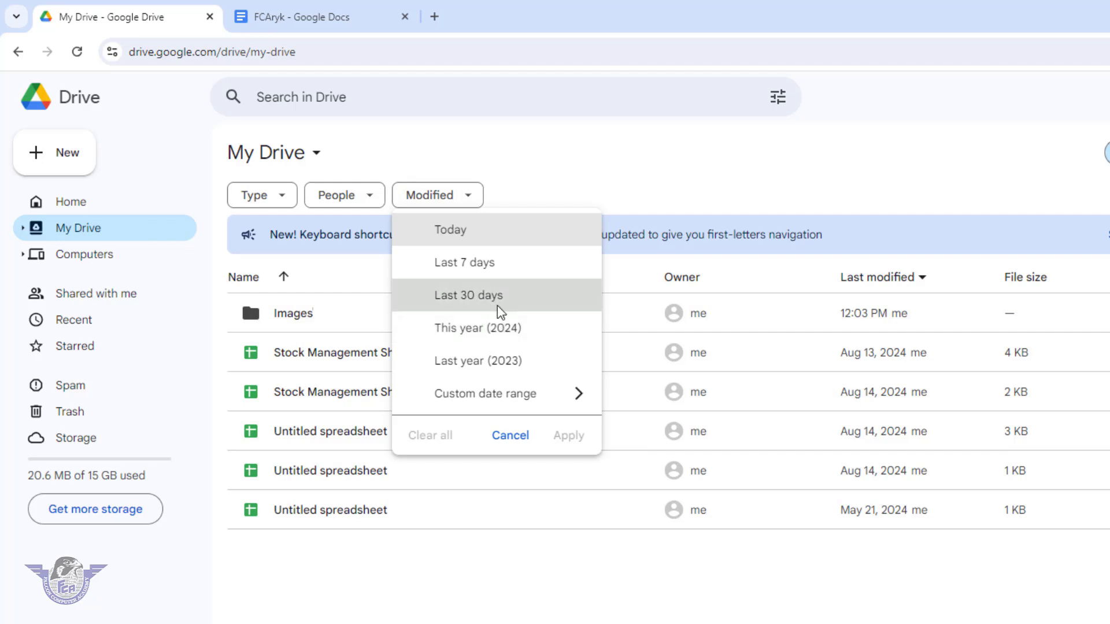
click(511, 436)
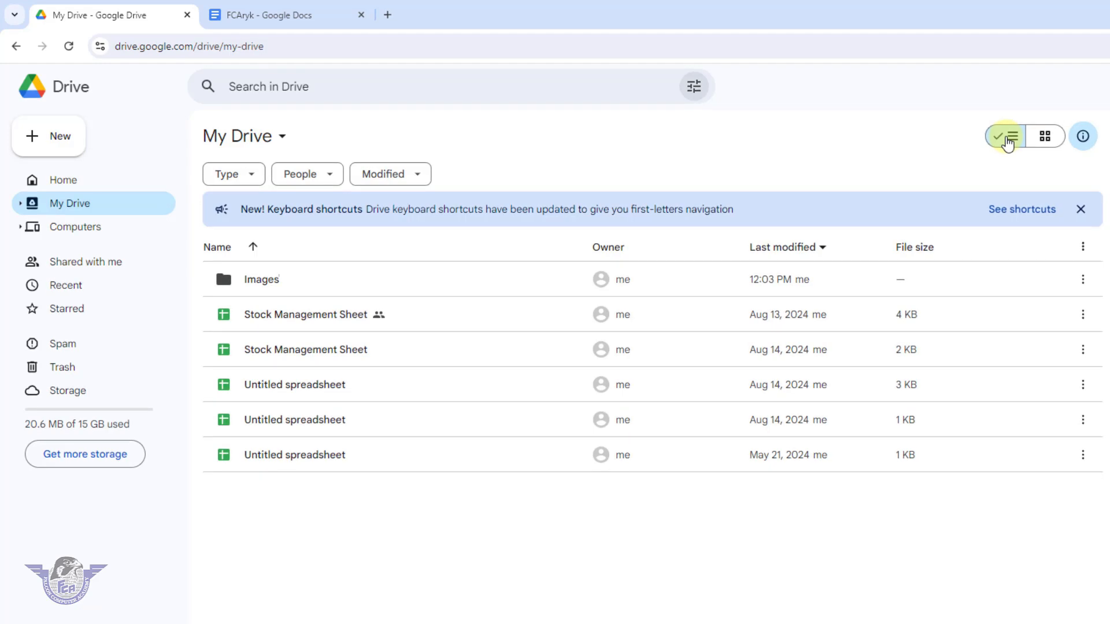